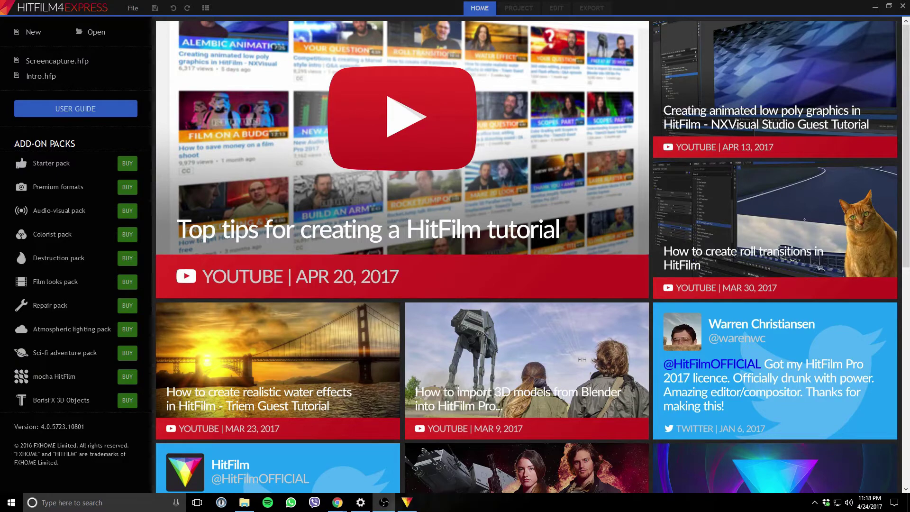
# - Switch to the HitFilm 4 Express window to begin a new project
pyautogui.hotkey('alt', 'Tab')
# - Start a new project with the 1080p Full HD @ 30 fps template
pyautogui.click(40, 34)
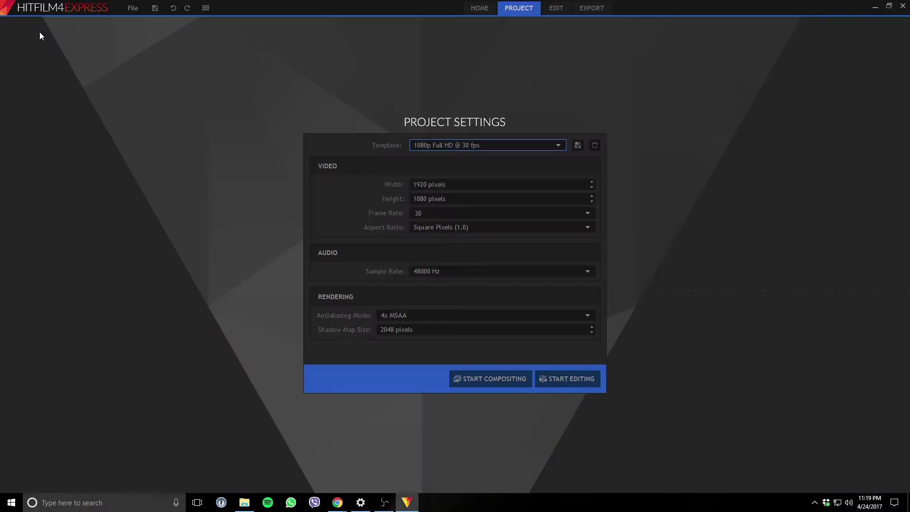
pyautogui.click(558, 147)
pyautogui.click(542, 163)
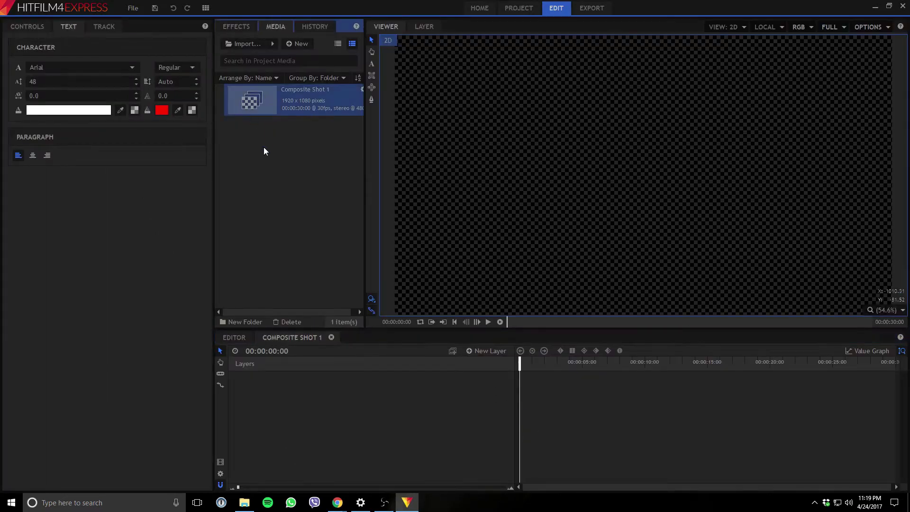
# - Add a light blue (#00aaff) plane layer, New Plane 1, filling Composite Shot 1
pyautogui.click(264, 150)
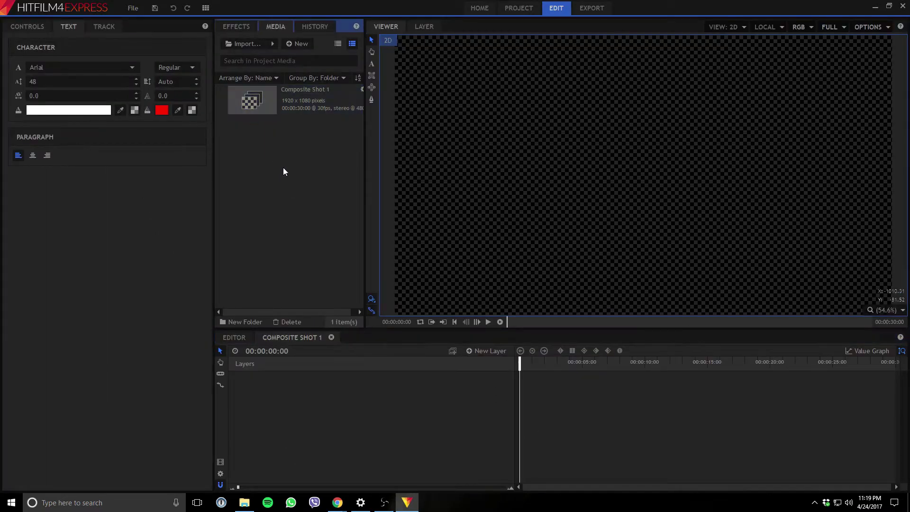
pyautogui.rightClick(259, 378)
pyautogui.moveTo(292, 384)
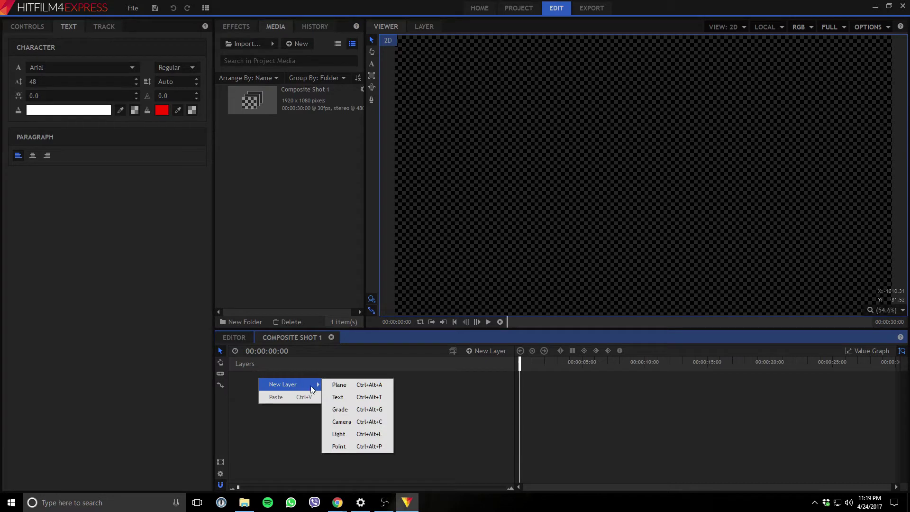
pyautogui.click(340, 384)
pyautogui.click(440, 256)
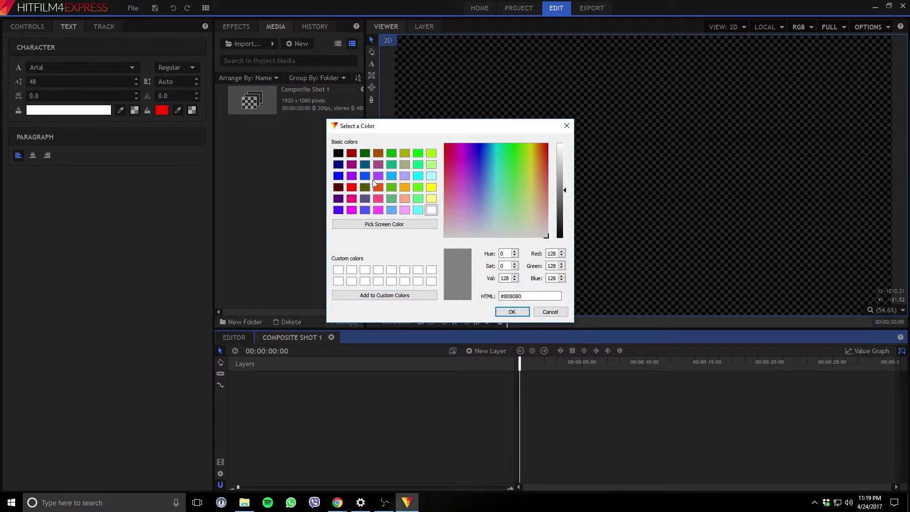
pyautogui.click(391, 176)
pyautogui.click(510, 312)
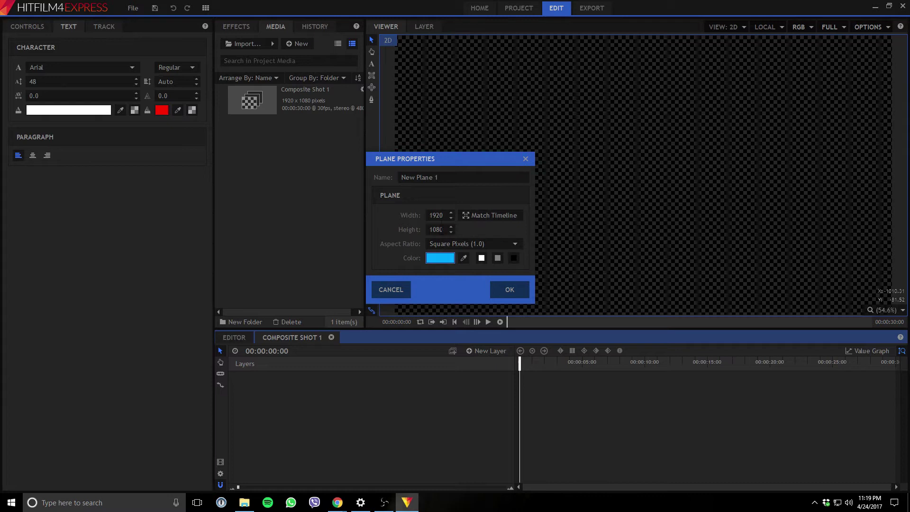
pyautogui.click(508, 290)
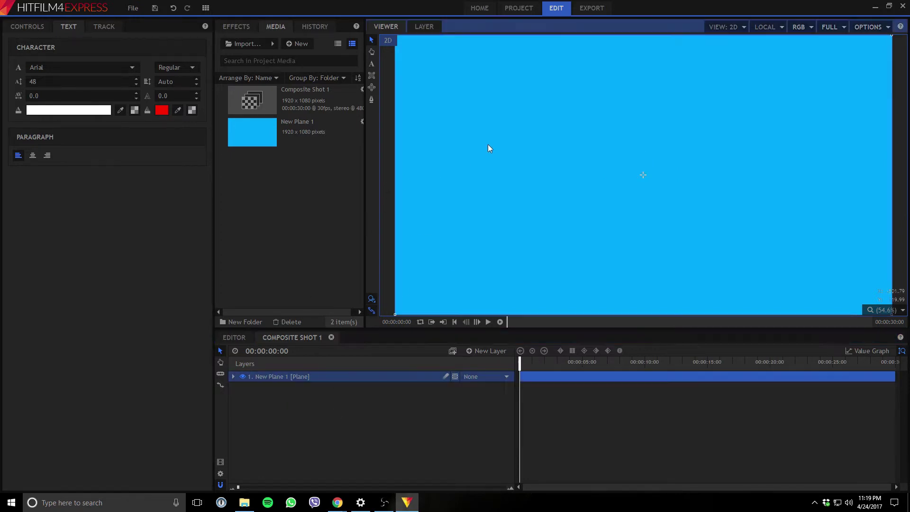
# - Create a new text layer sized 800 by 200 above the plane
pyautogui.rightClick(268, 394)
pyautogui.moveTo(298, 403)
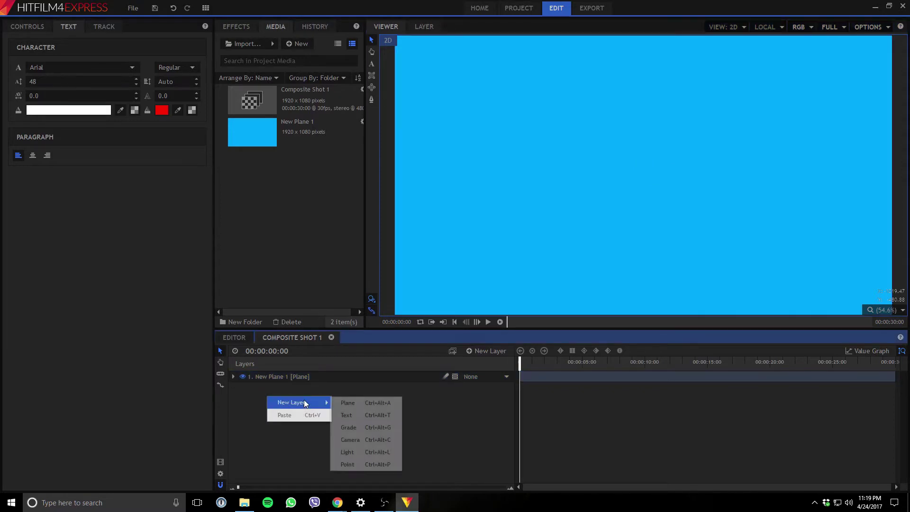
pyautogui.click(365, 415)
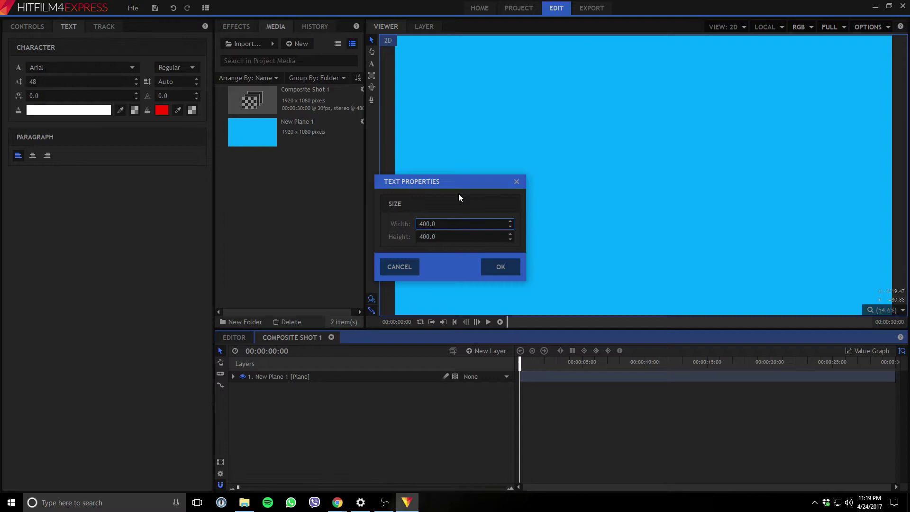
pyautogui.moveTo(435, 224); pyautogui.dragTo(381, 224)
pyautogui.write('800')
pyautogui.moveTo(451, 237); pyautogui.dragTo(413, 239)
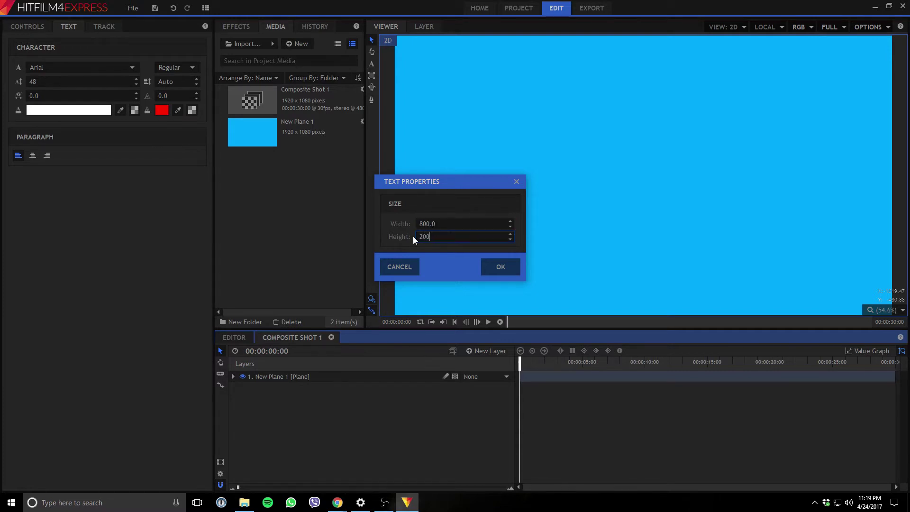
pyautogui.click(496, 264)
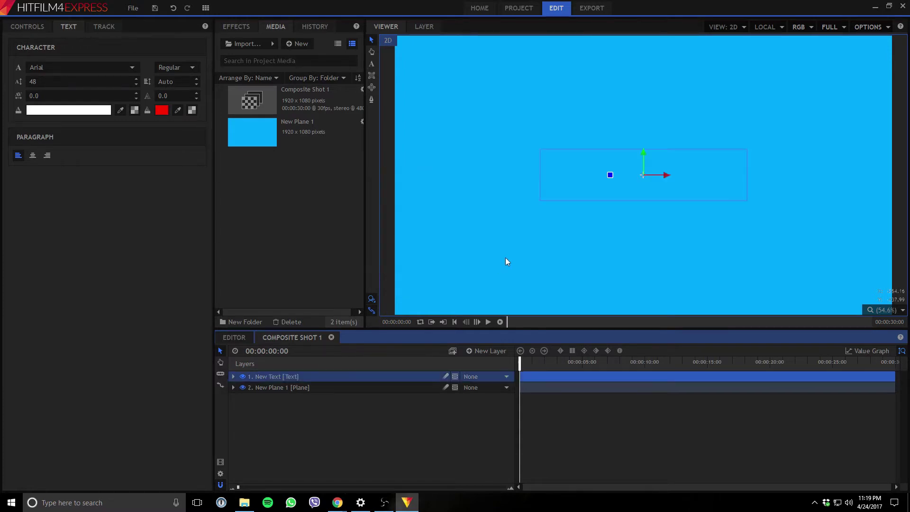
# - Switch between the Text and Select tools, ending with the Text tool active in the viewer
pyautogui.click(572, 168)
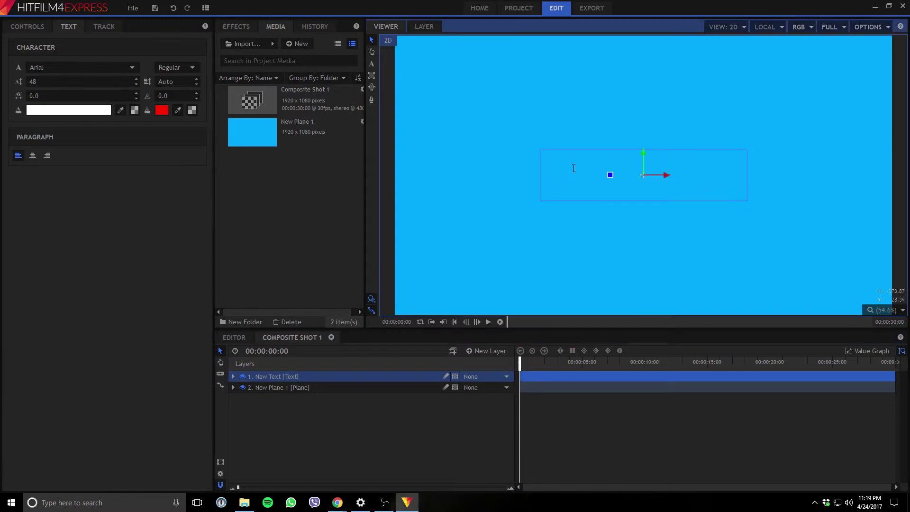
pyautogui.press('t')
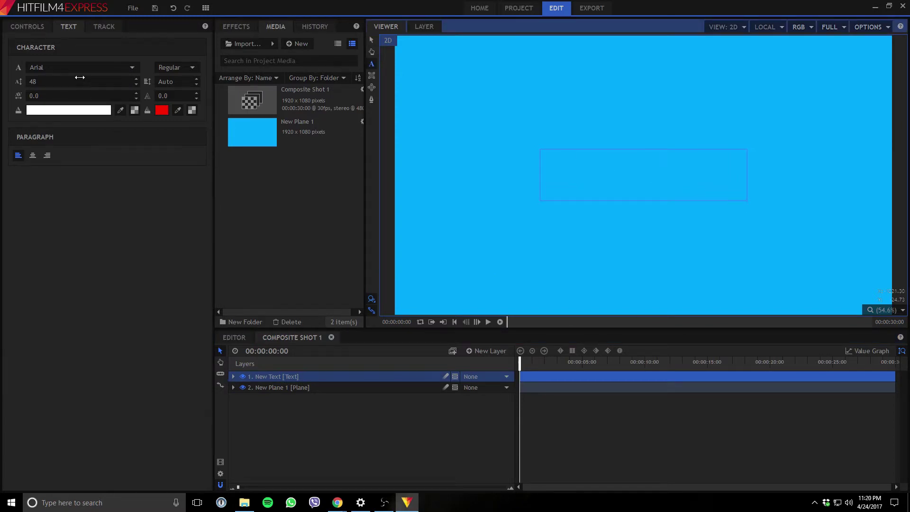
pyautogui.click(29, 25)
pyautogui.click(66, 26)
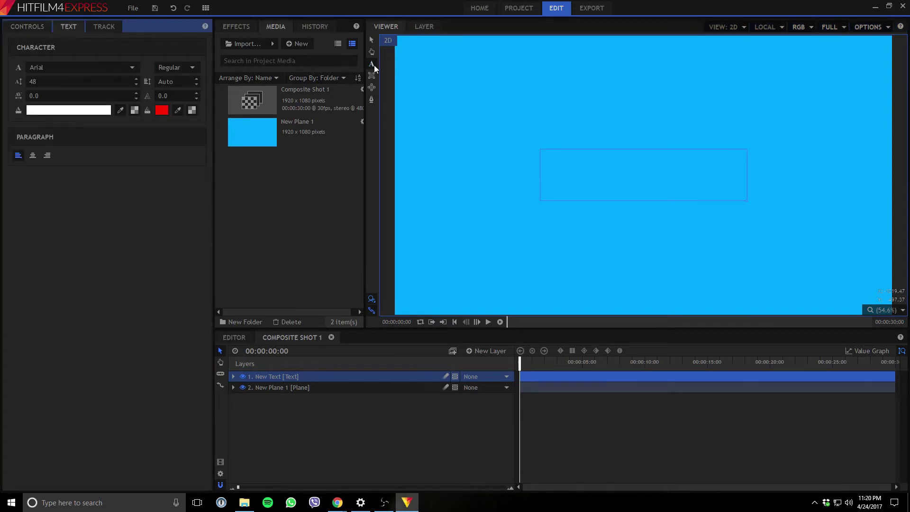
pyautogui.click(676, 183)
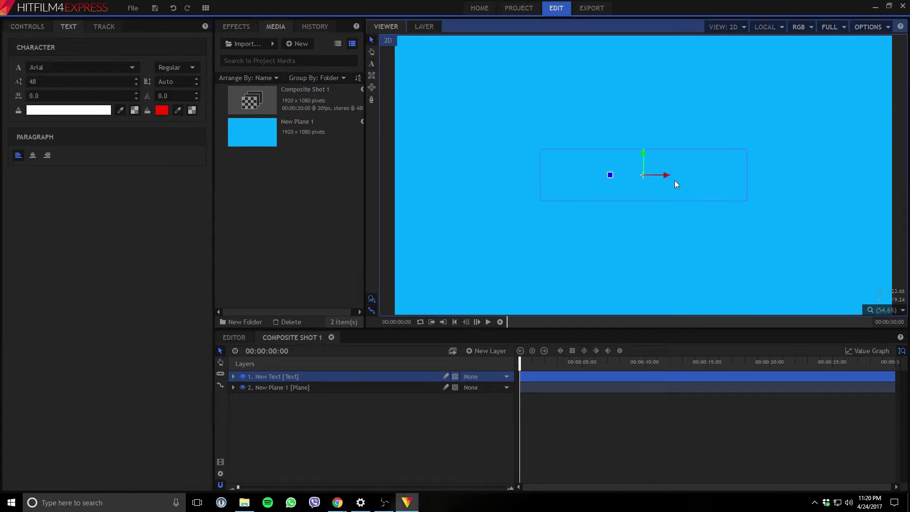
pyautogui.press('t')
pyautogui.click(372, 40)
pyautogui.click(371, 67)
pyautogui.press('v')
pyautogui.click(371, 64)
# - Pick Rockwell from the font list for the New Text layer
pyautogui.click(121, 68)
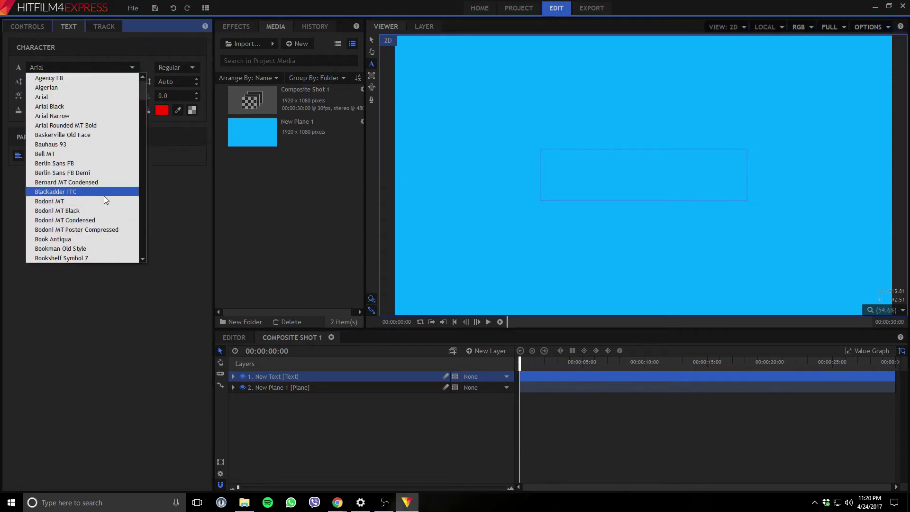
pyautogui.scroll(-6, 104, 195)
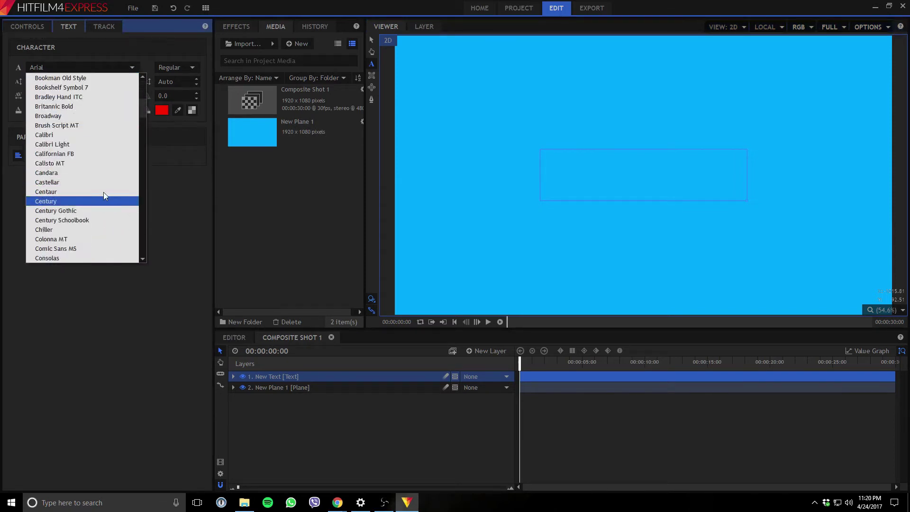
pyautogui.scroll(-15, 104, 195)
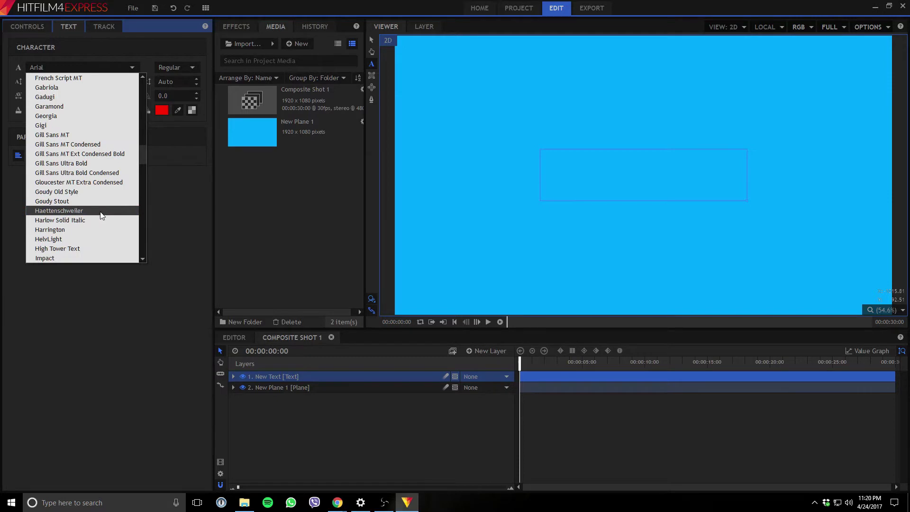
pyautogui.scroll(-5, 100, 216)
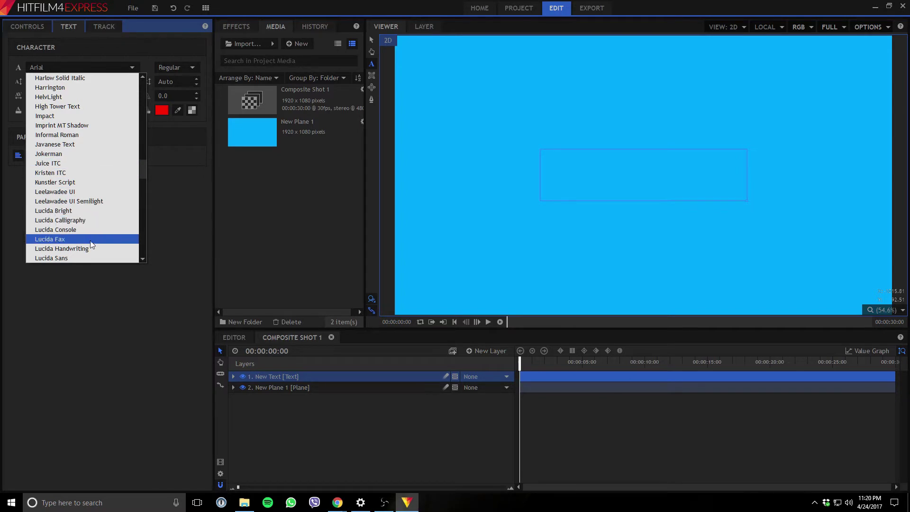
pyautogui.scroll(-2, 104, 239)
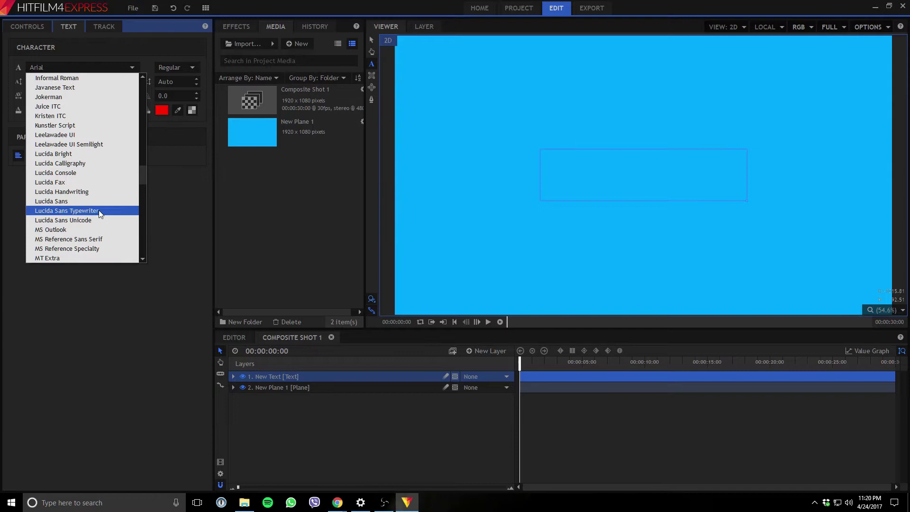
pyautogui.scroll(-7, 101, 213)
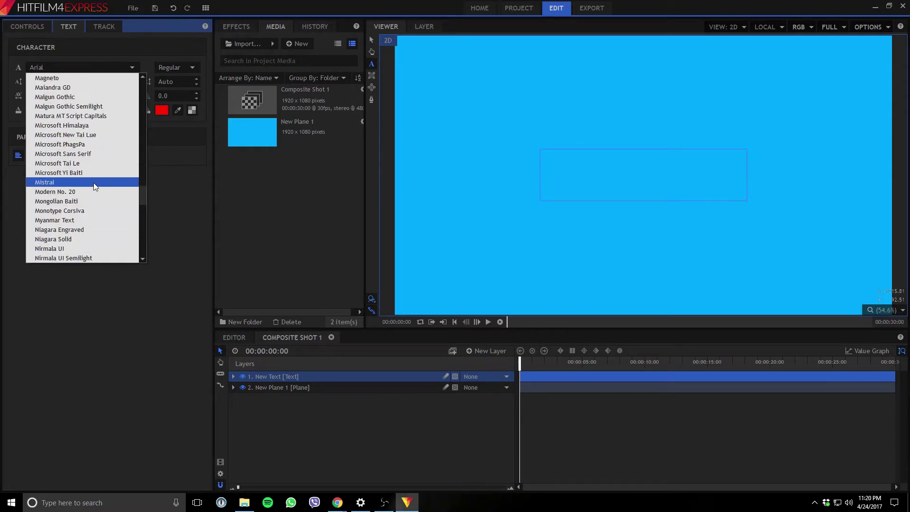
pyautogui.scroll(-7, 103, 182)
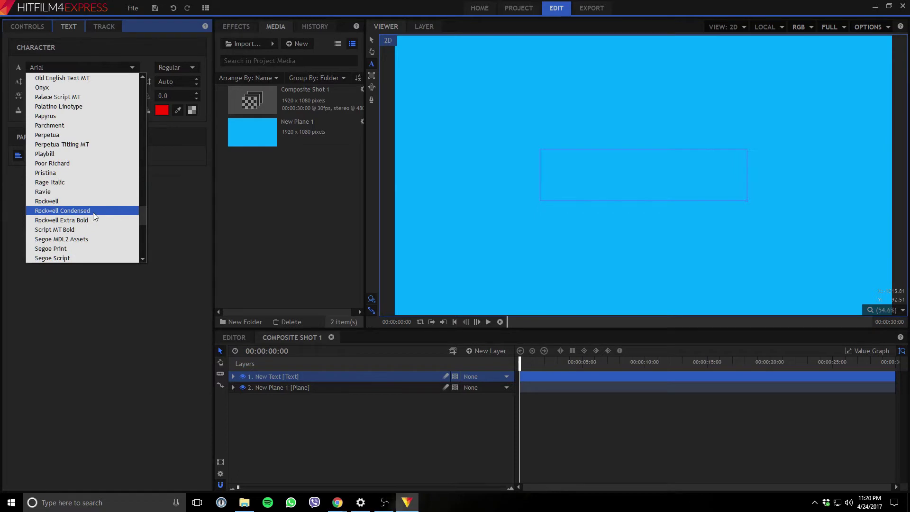
pyautogui.click(85, 201)
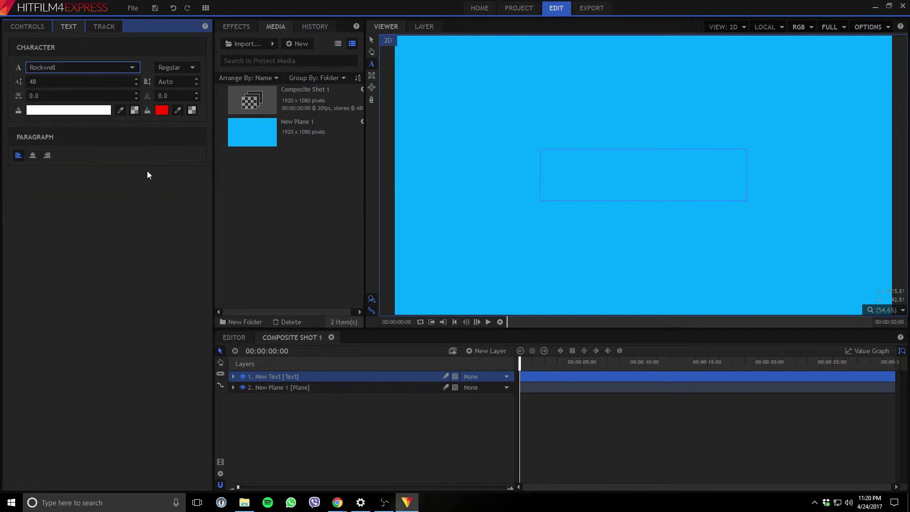
# - Set the text fill colour to magenta and clear a trial entry
pyautogui.click(82, 113)
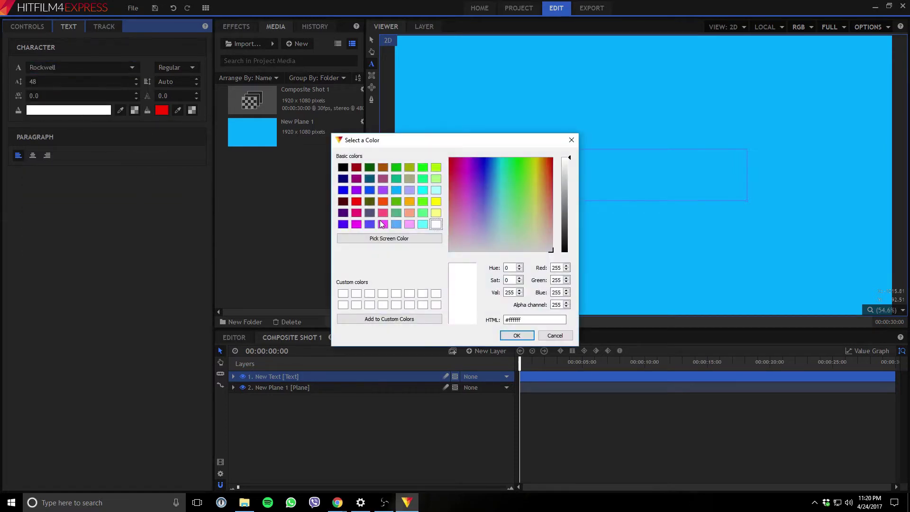
pyautogui.click(383, 224)
pyautogui.click(518, 335)
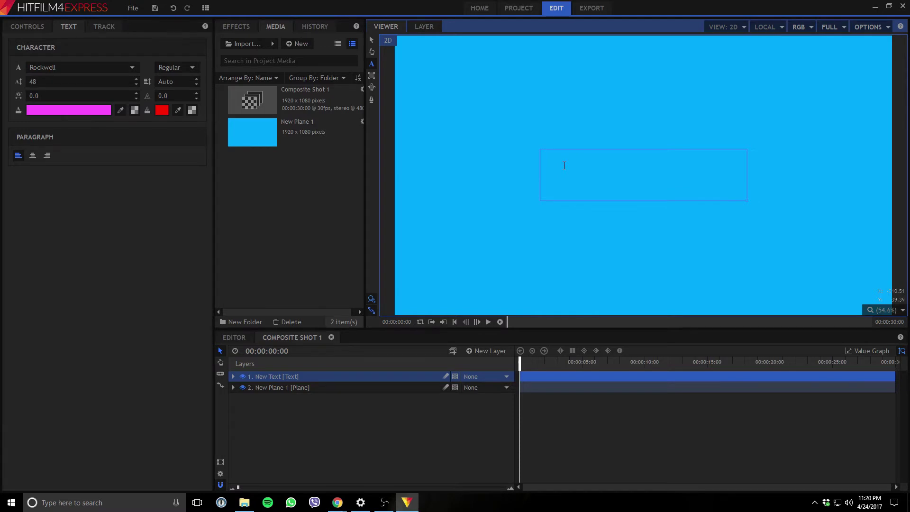
pyautogui.write('WELCOM')
pyautogui.press('BackSpace')
pyautogui.press('BackSpace')
pyautogui.press('BackSpace')
# - Set the font size to 100 and type 'WELCOME!!!!!!!!!' in the text box
pyautogui.click(108, 81)
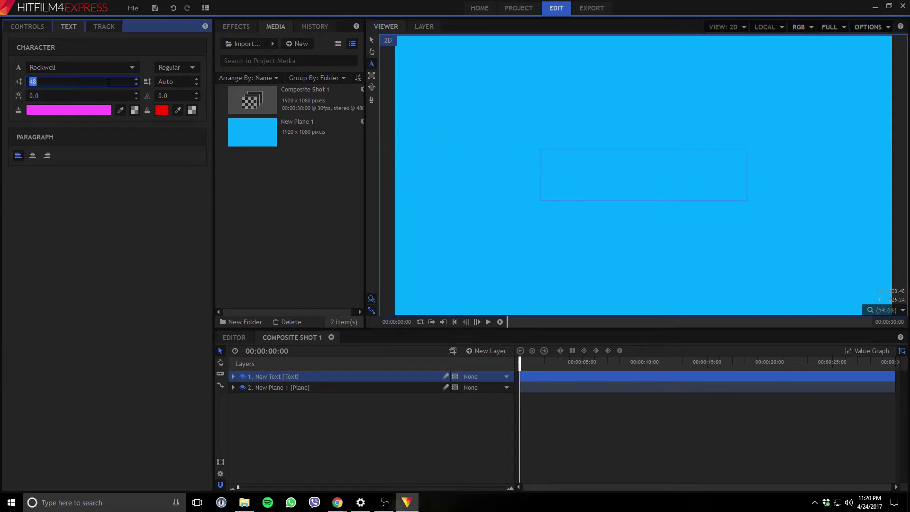
pyautogui.write('100')
pyautogui.click(33, 155)
pyautogui.click(557, 160)
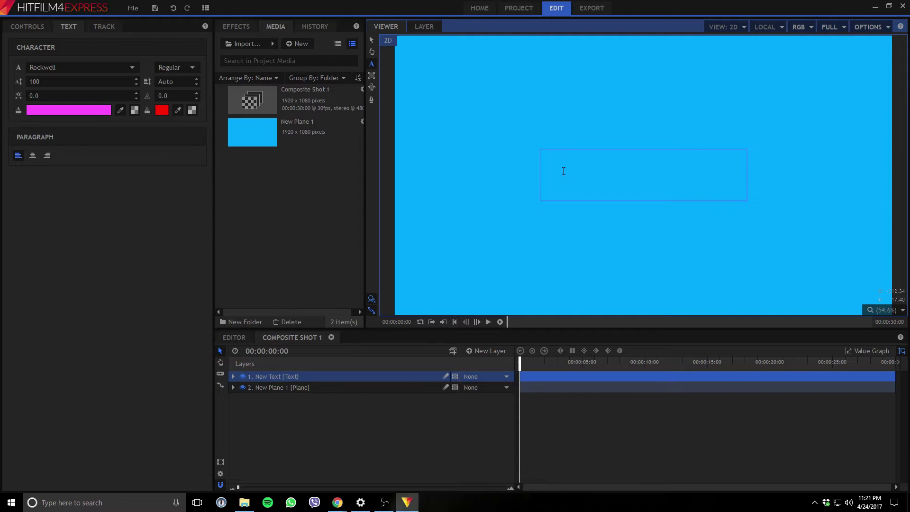
pyautogui.write('WELCOME!!!!!!!!!')
pyautogui.click(589, 132)
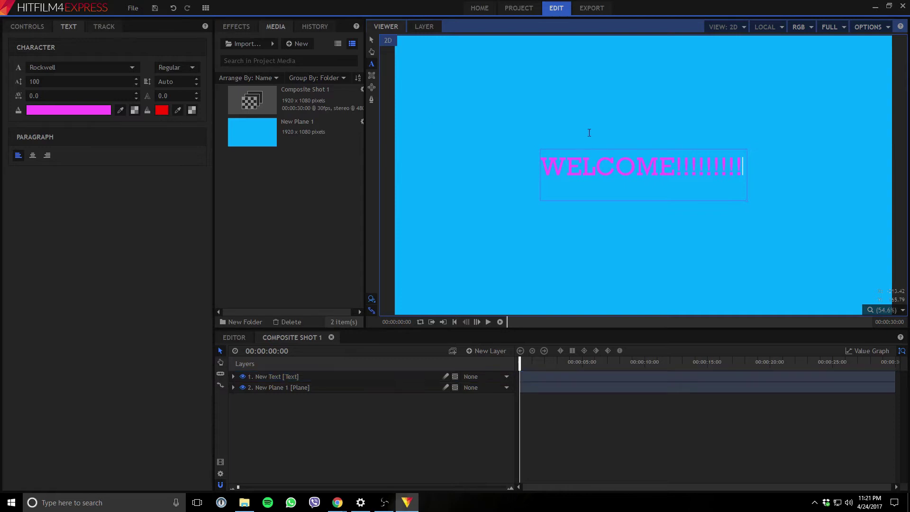
pyautogui.click(563, 169)
pyautogui.click(455, 265)
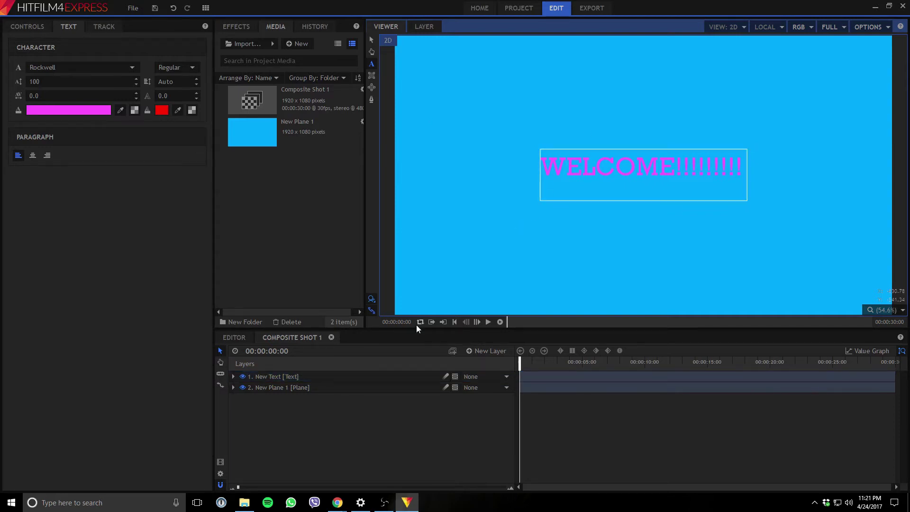
pyautogui.click(353, 380)
pyautogui.click(353, 382)
pyautogui.click(357, 376)
pyautogui.click(595, 197)
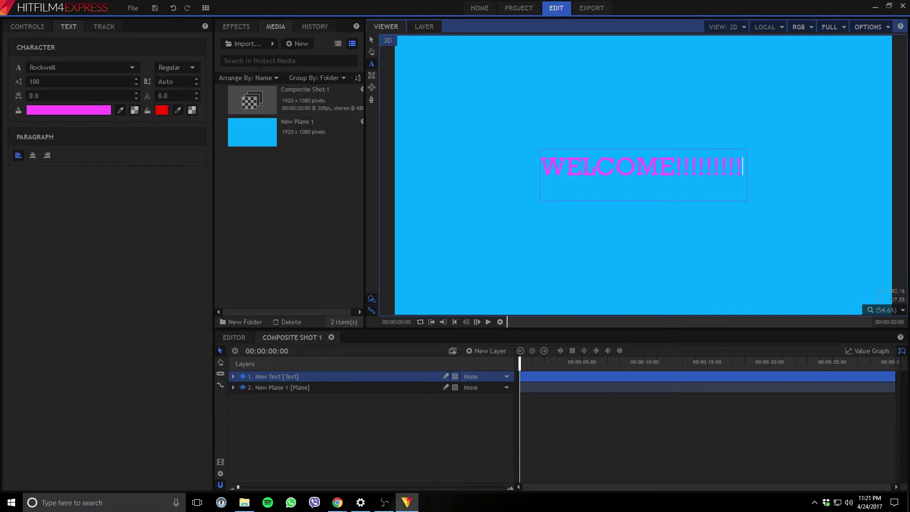
pyautogui.click(274, 45)
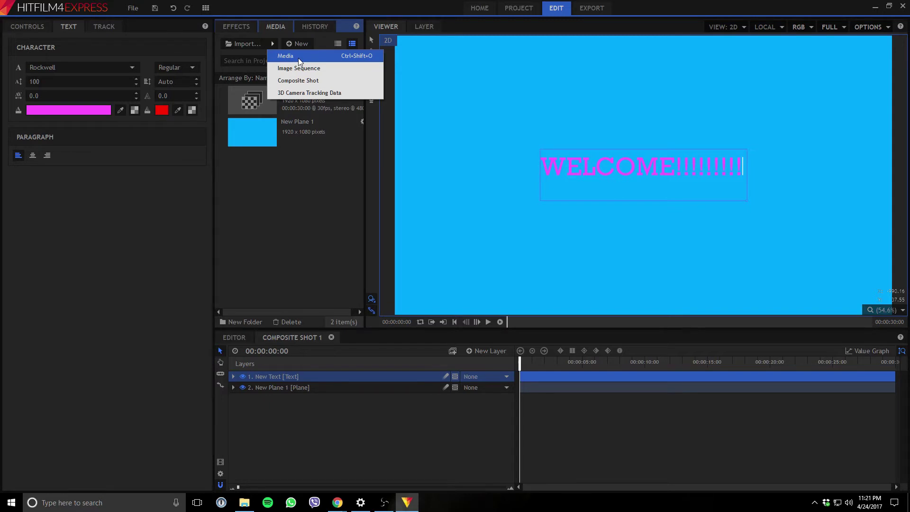
pyautogui.click(249, 26)
pyautogui.click(276, 28)
pyautogui.click(259, 26)
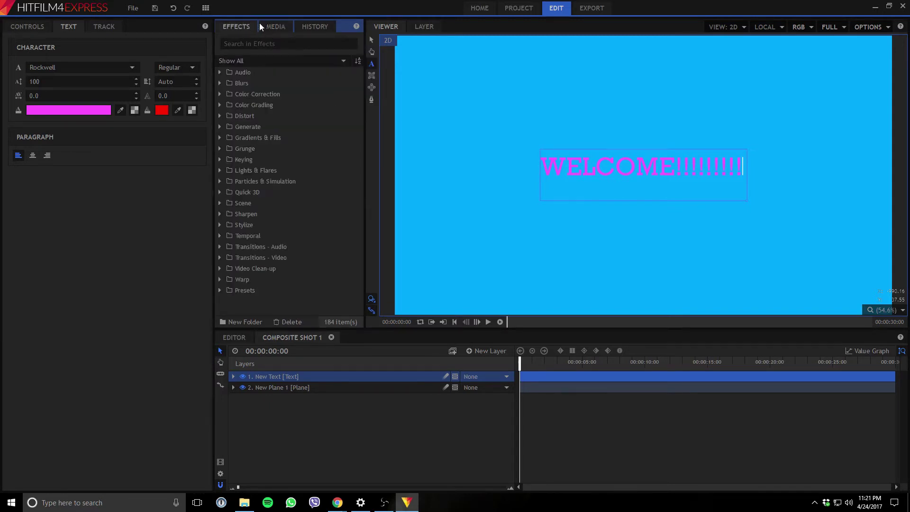
pyautogui.click(261, 26)
pyautogui.click(250, 24)
pyautogui.click(256, 29)
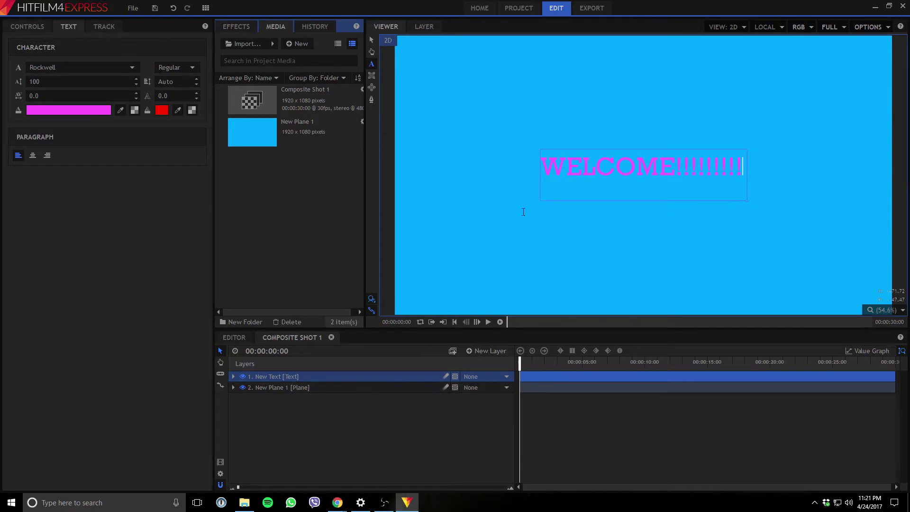
pyautogui.click(587, 175)
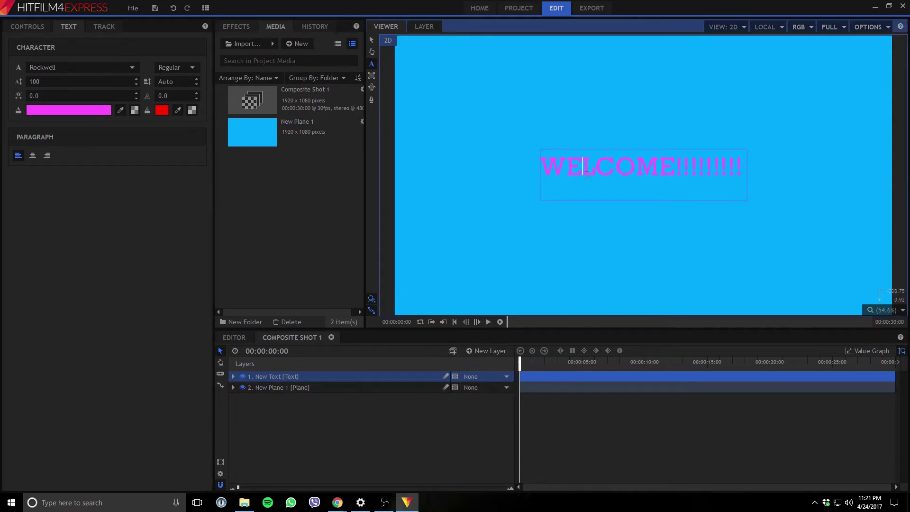
pyautogui.click(476, 132)
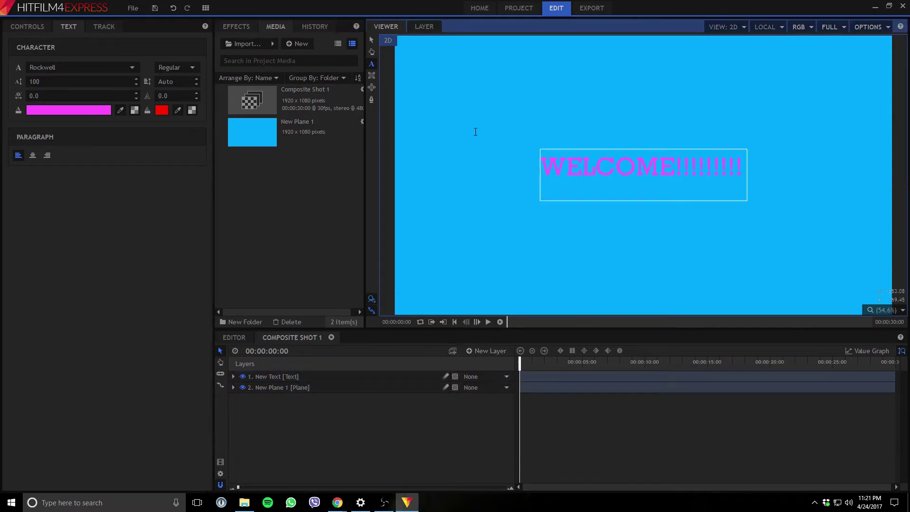
# - Open the Effects library, expand Quick 3D, and select all of the WELCOME text
pyautogui.click(237, 26)
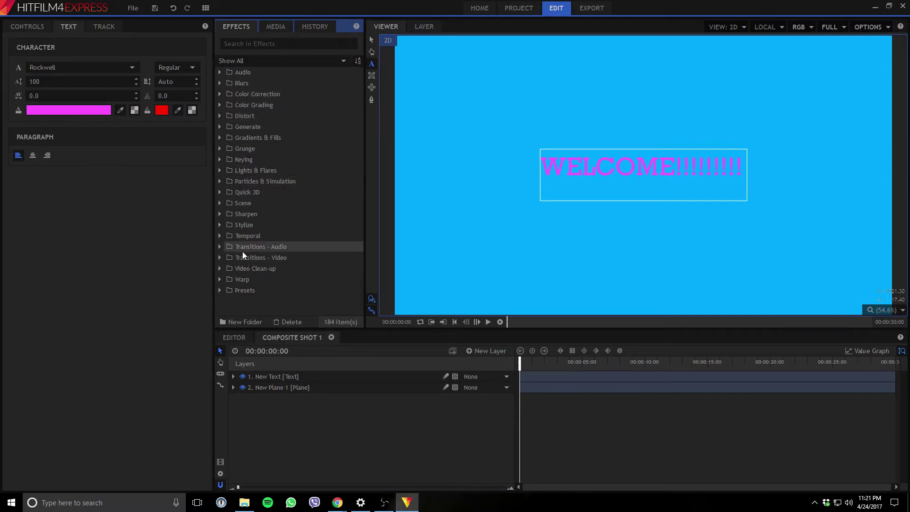
pyautogui.click(223, 193)
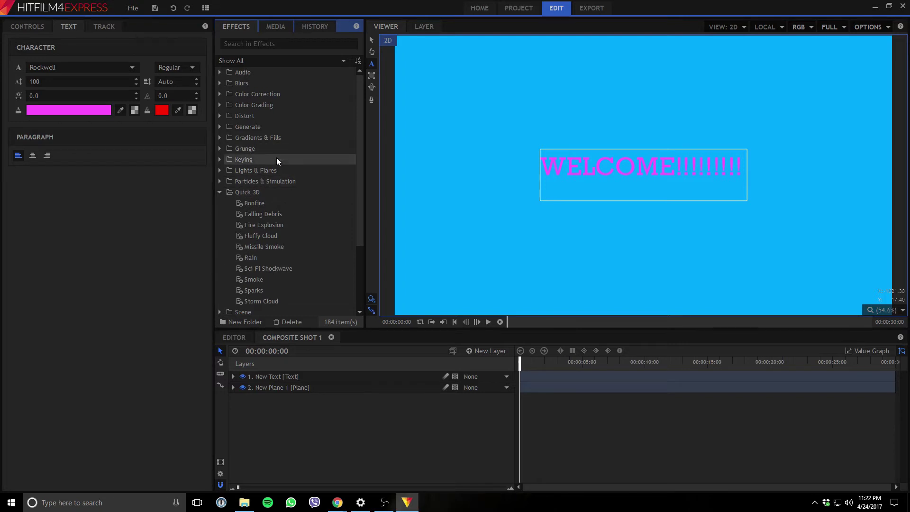
pyautogui.click(736, 179)
pyautogui.moveTo(743, 171); pyautogui.dragTo(541, 171)
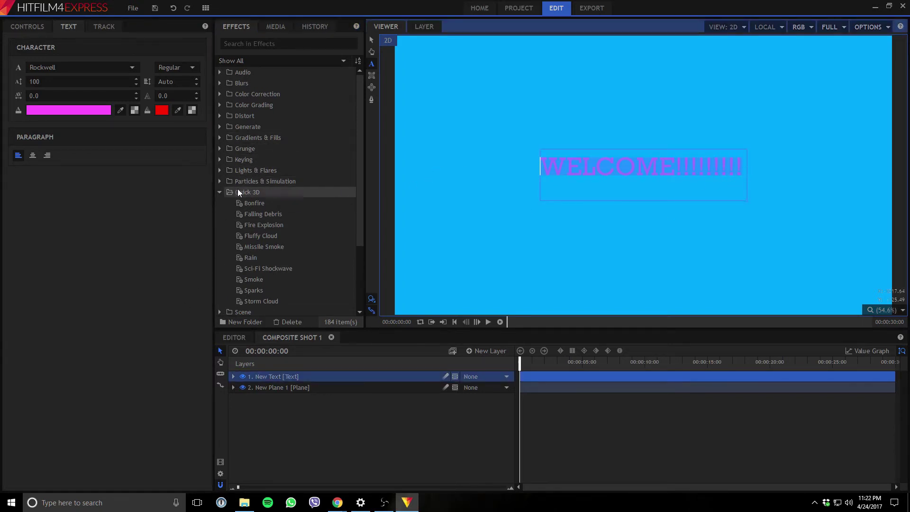
# - Browse the Presets, Warp and Temporal folders, trying Bezier Warp, Echo and Storm Cloud
pyautogui.scroll(-3, 273, 210)
pyautogui.click(219, 309)
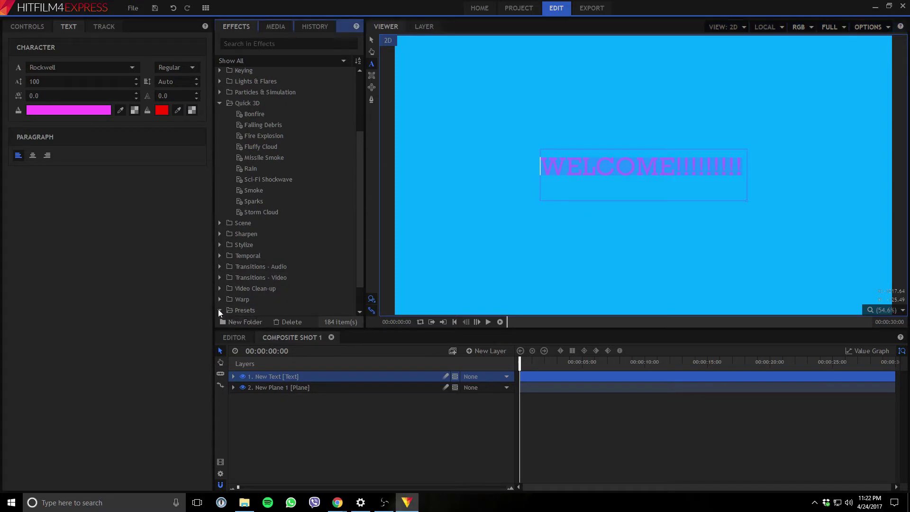
pyautogui.scroll(-1, 287, 256)
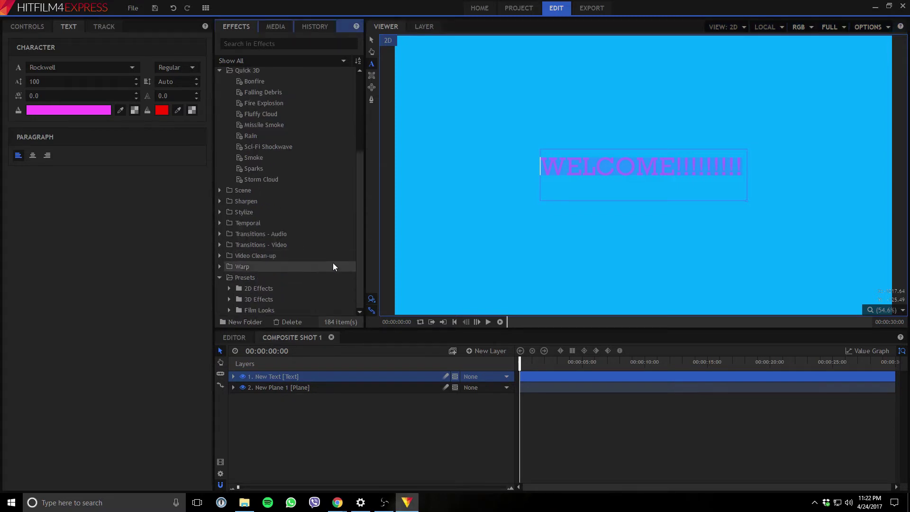
pyautogui.click(221, 267)
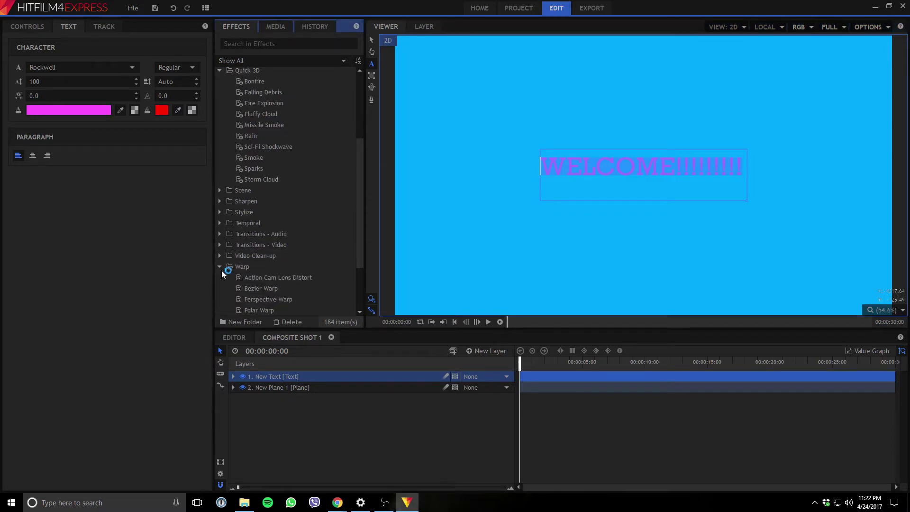
pyautogui.click(294, 289)
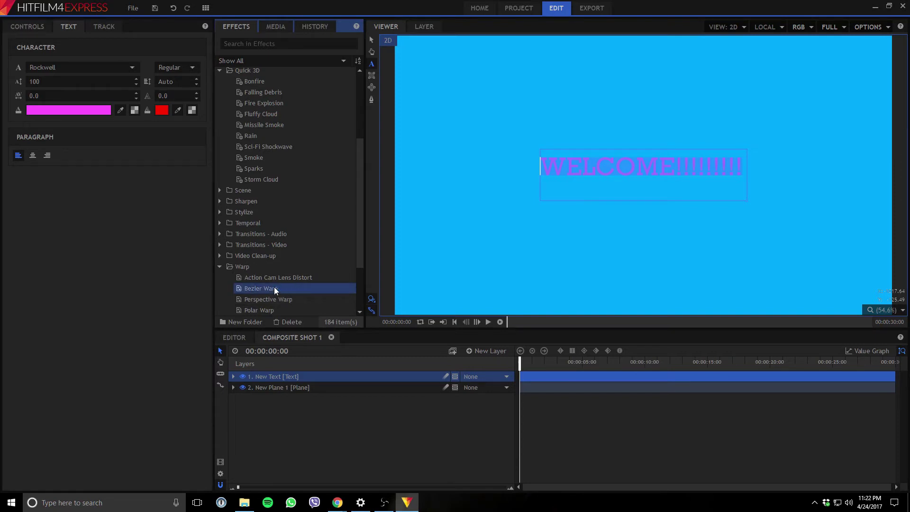
pyautogui.scroll(-2, 332, 248)
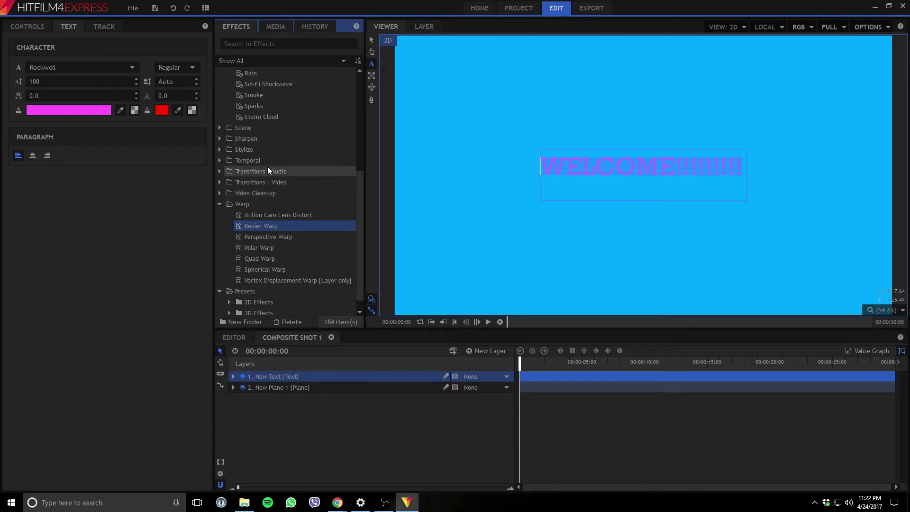
pyautogui.click(220, 170)
pyautogui.click(220, 160)
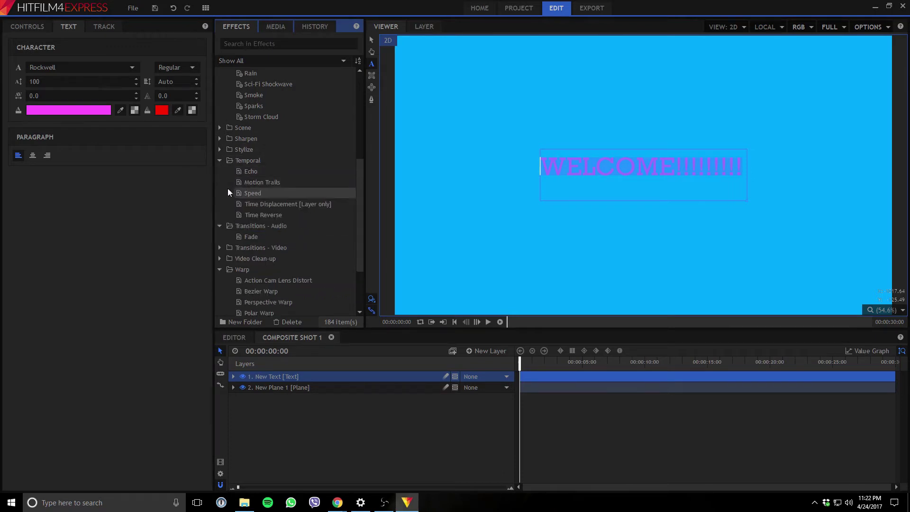
pyautogui.click(268, 172)
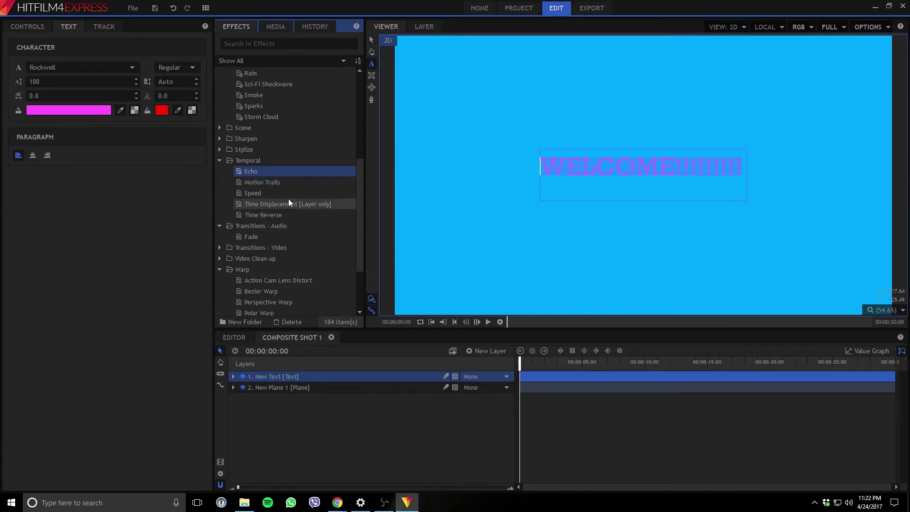
pyautogui.scroll(1, 289, 203)
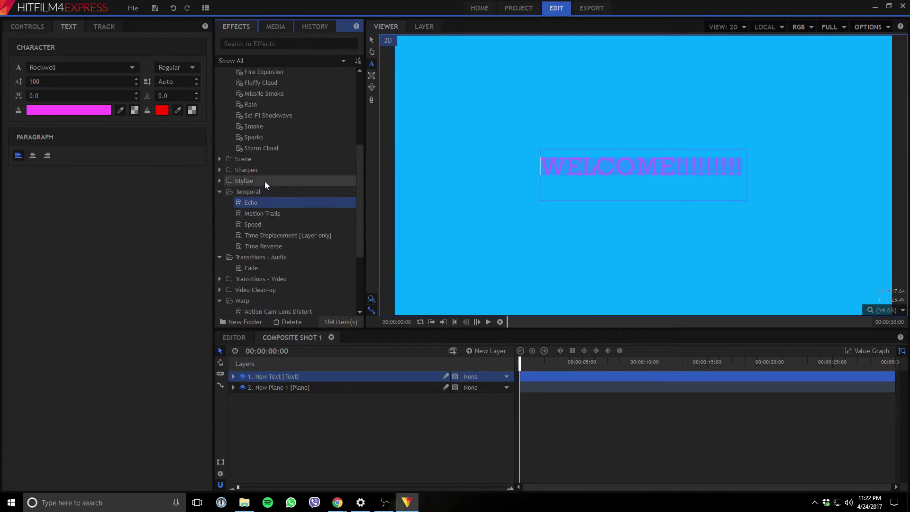
pyautogui.click(269, 149)
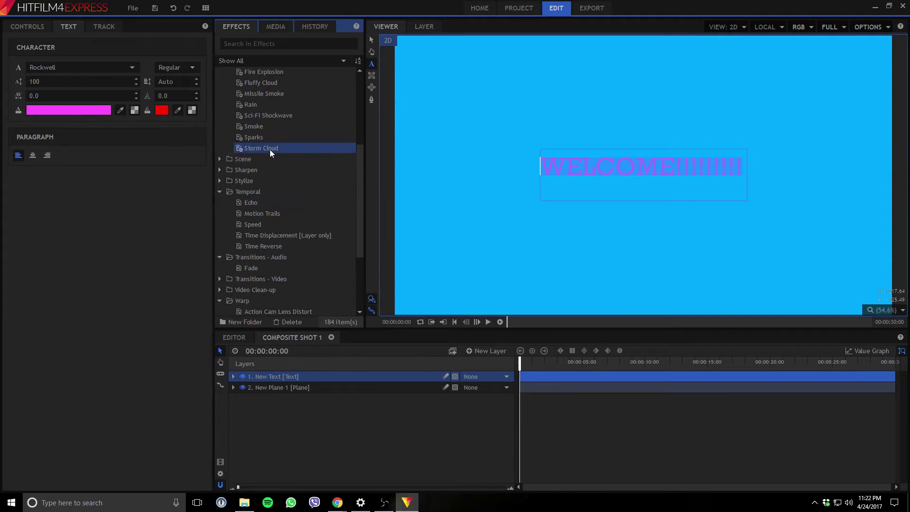
pyautogui.scroll(3, 286, 158)
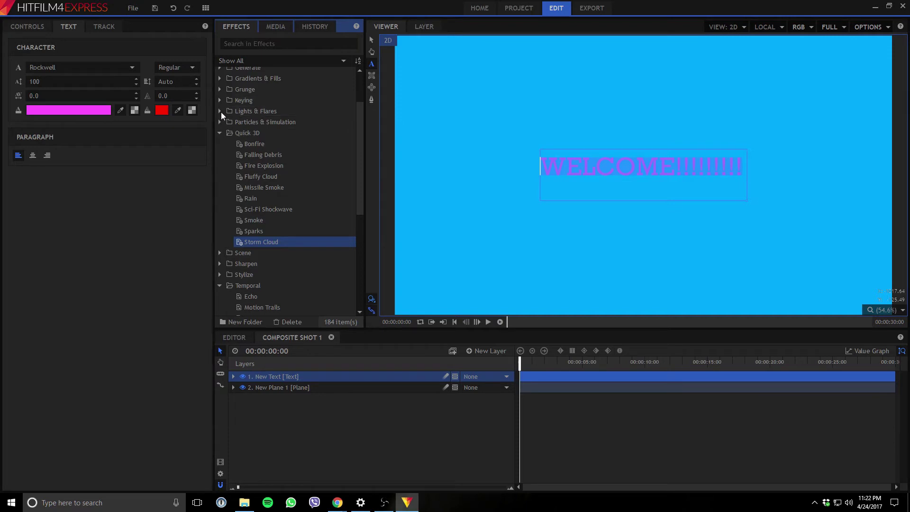
# - Select New Plane 1 and drag Grunge > Half Tone onto it
pyautogui.click(359, 388)
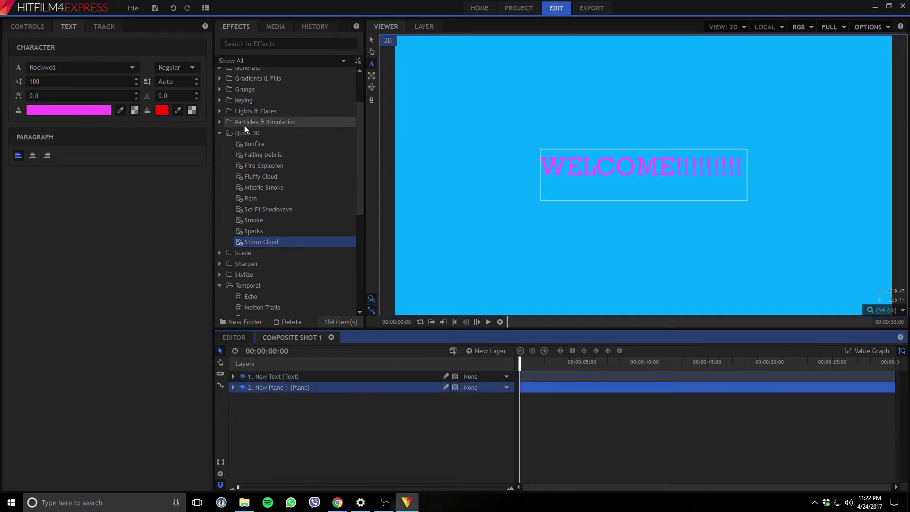
pyautogui.click(219, 110)
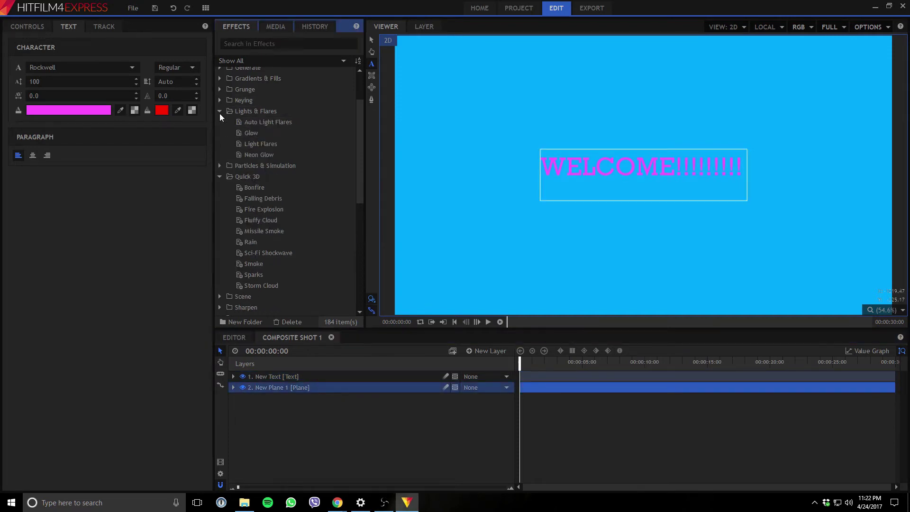
pyautogui.click(258, 132)
pyautogui.scroll(2, 294, 126)
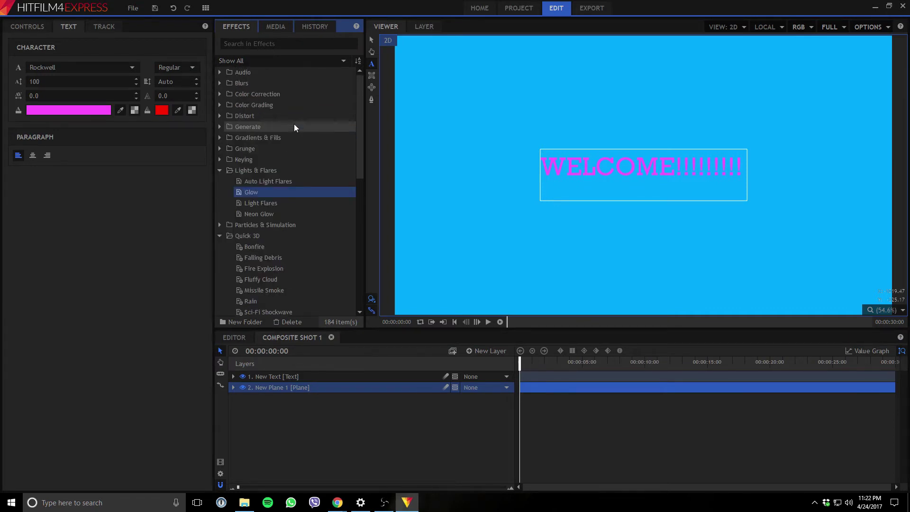
pyautogui.click(252, 148)
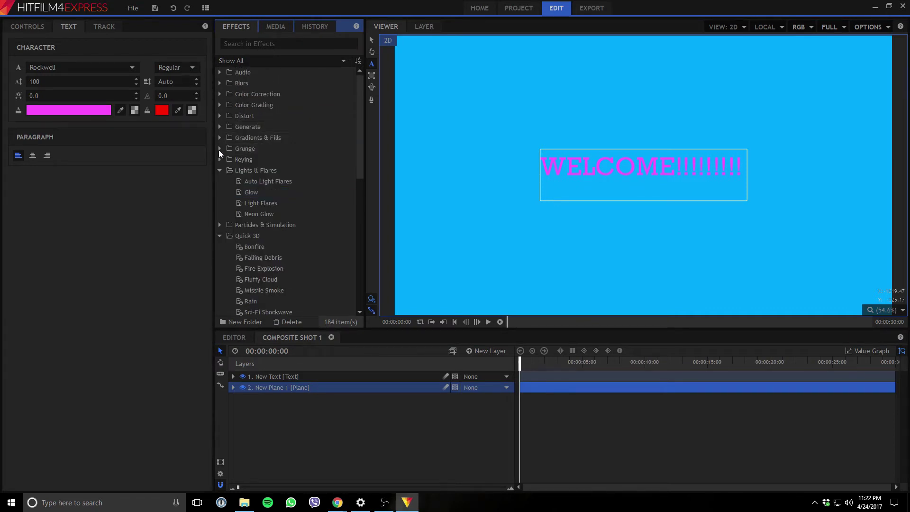
pyautogui.click(220, 148)
pyautogui.click(259, 172)
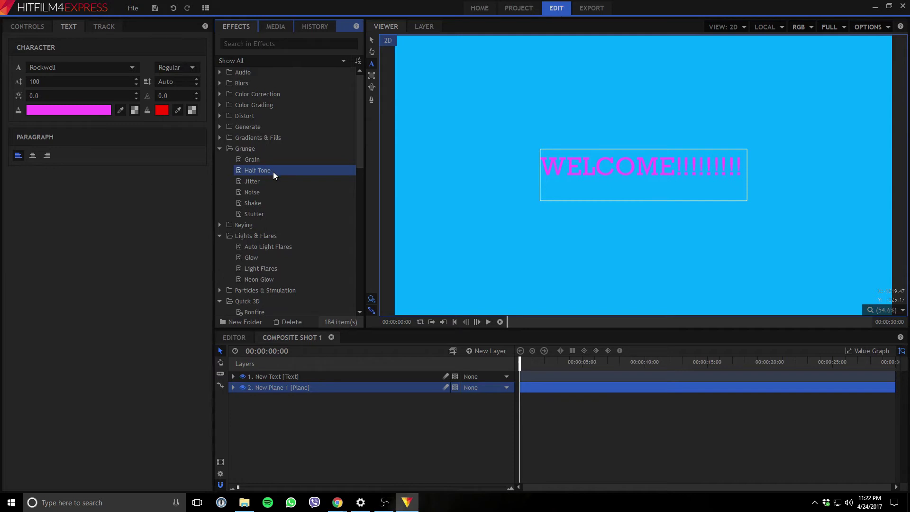
pyautogui.moveTo(273, 172); pyautogui.dragTo(259, 389)
# - Add a Lights & Flares Glow effect to New Plane 1, toggle it, then remove it
pyautogui.click(233, 388)
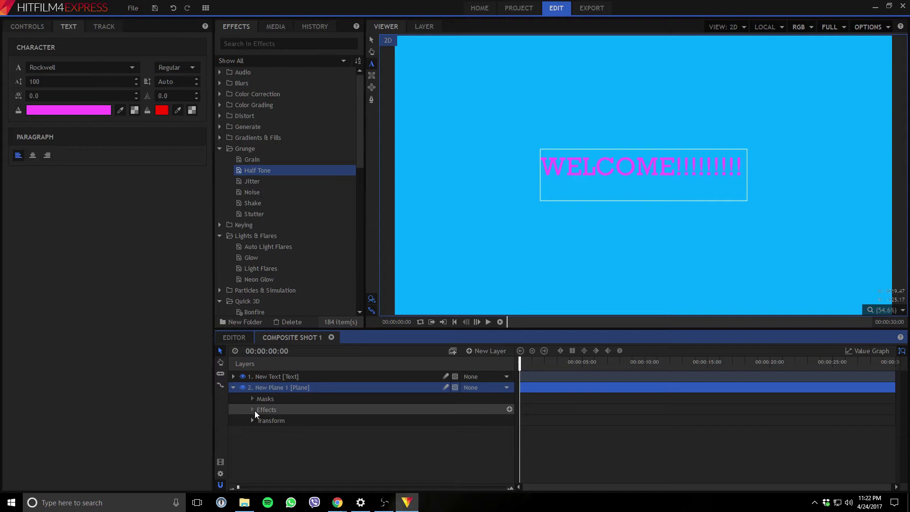
pyautogui.click(509, 409)
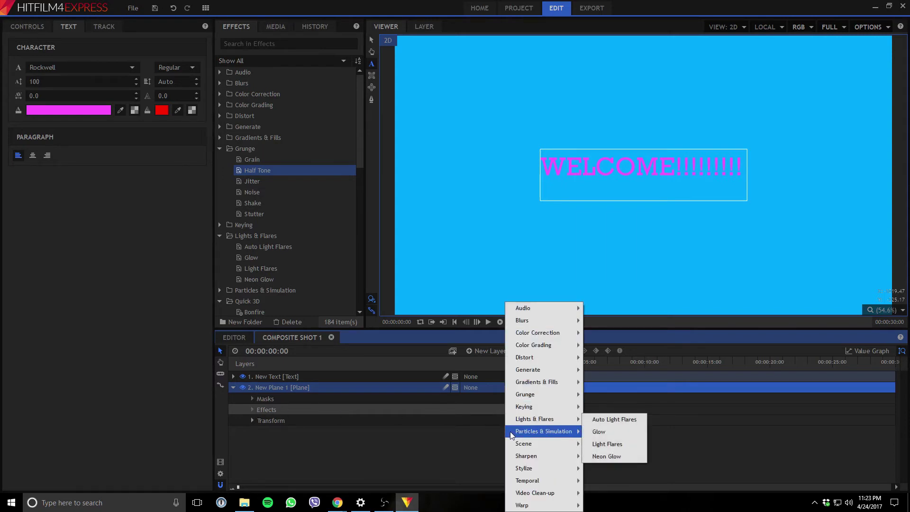
pyautogui.moveTo(542, 430)
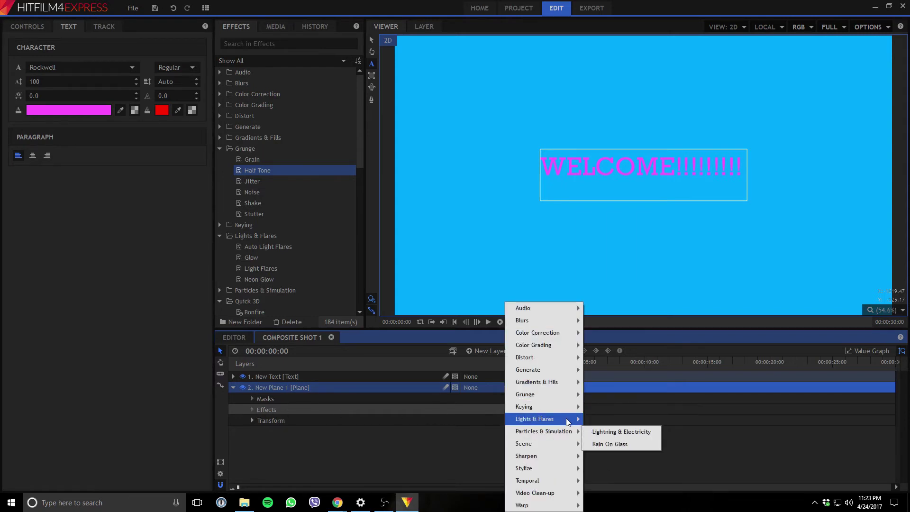
pyautogui.click(614, 434)
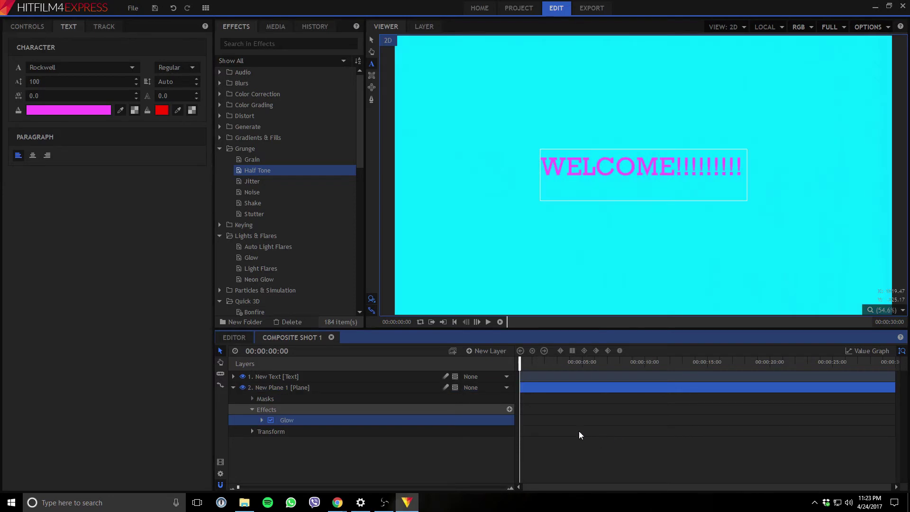
pyautogui.click(271, 420)
pyautogui.click(271, 420)
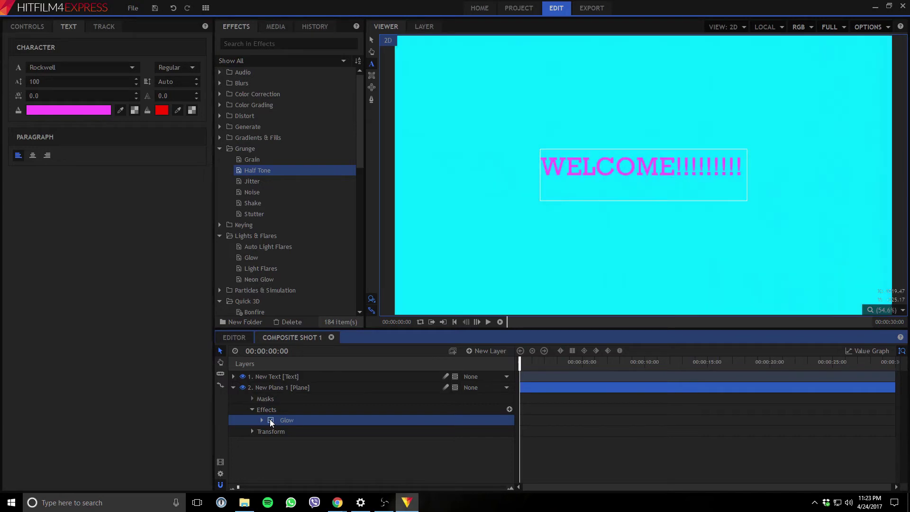
pyautogui.click(271, 420)
pyautogui.click(271, 420)
pyautogui.click(270, 420)
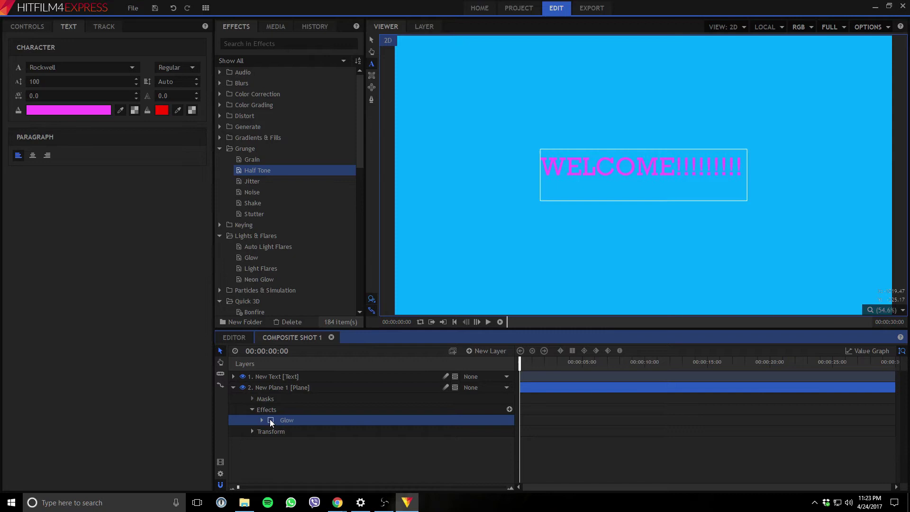
pyautogui.rightClick(291, 420)
pyautogui.click(331, 402)
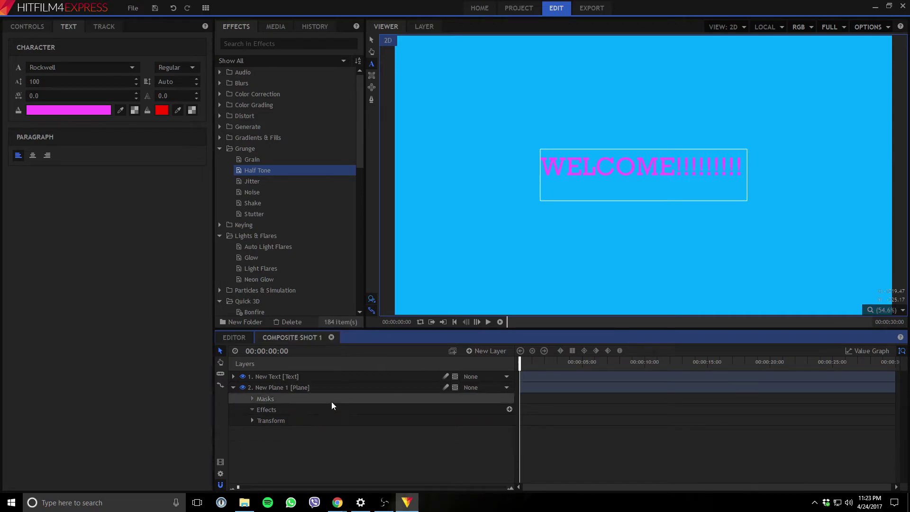
# - Apply Particles & Simulation > Lightning & Electricity to New Plane 1 and preview playback
pyautogui.rightClick(503, 409)
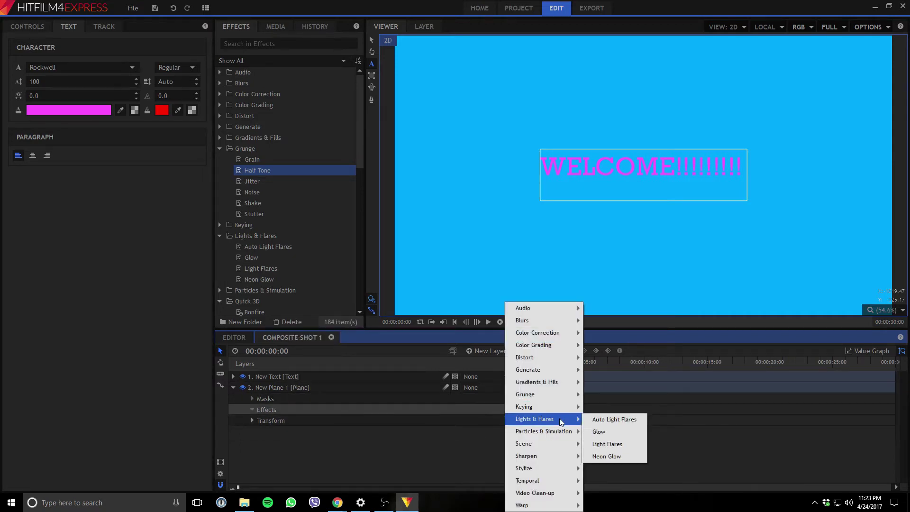
pyautogui.moveTo(547, 431)
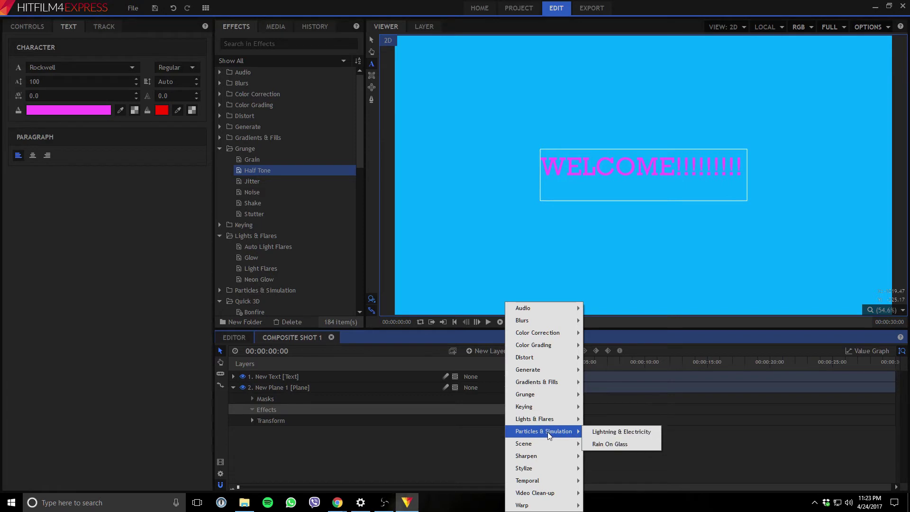
pyautogui.click(612, 431)
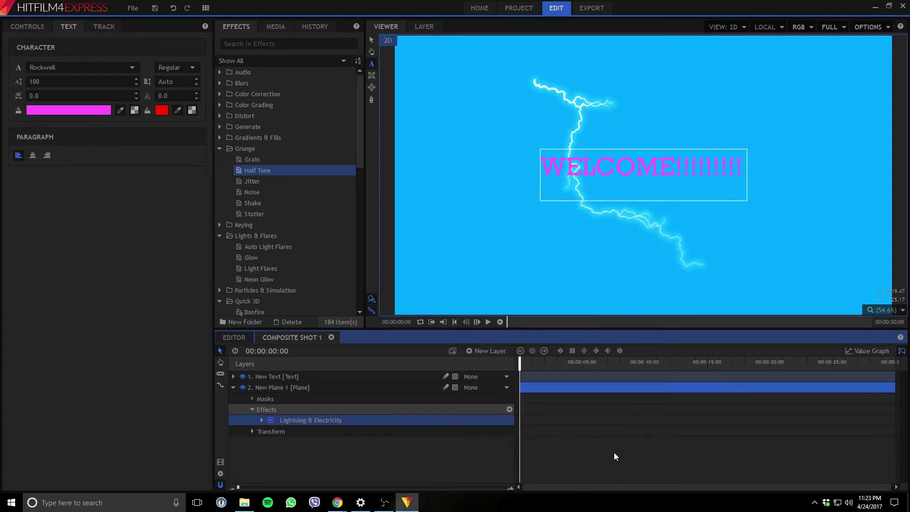
pyautogui.click(487, 322)
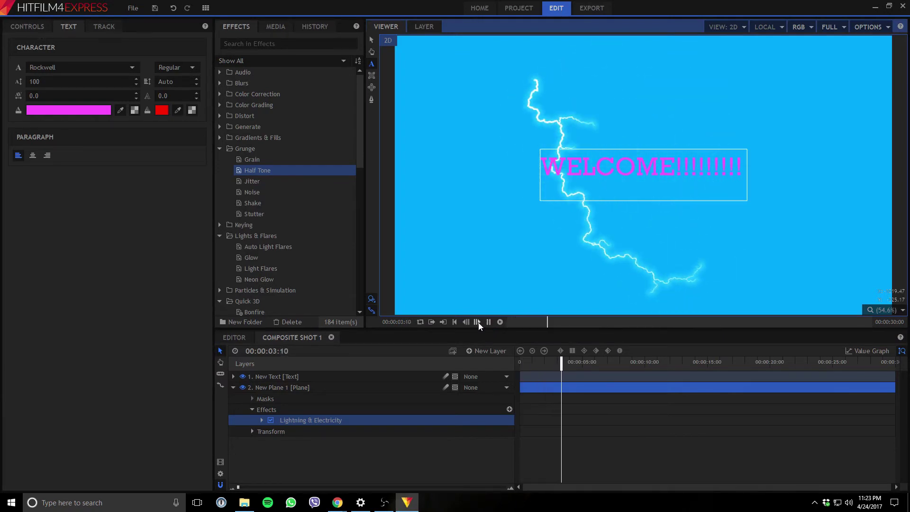
pyautogui.click(488, 322)
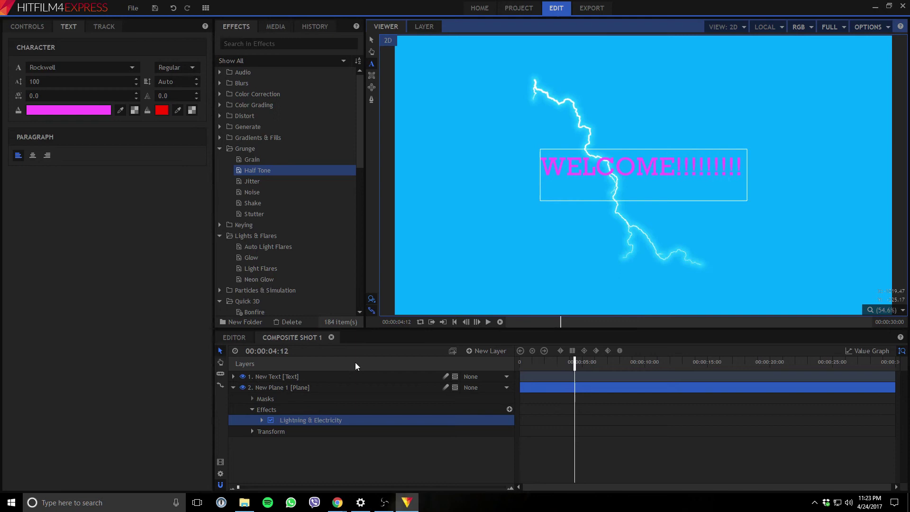
# - Expand the lightning effect's Start settings, then select items in the viewer with the Select tool
pyautogui.click(261, 419)
pyautogui.scroll(-2, 405, 373)
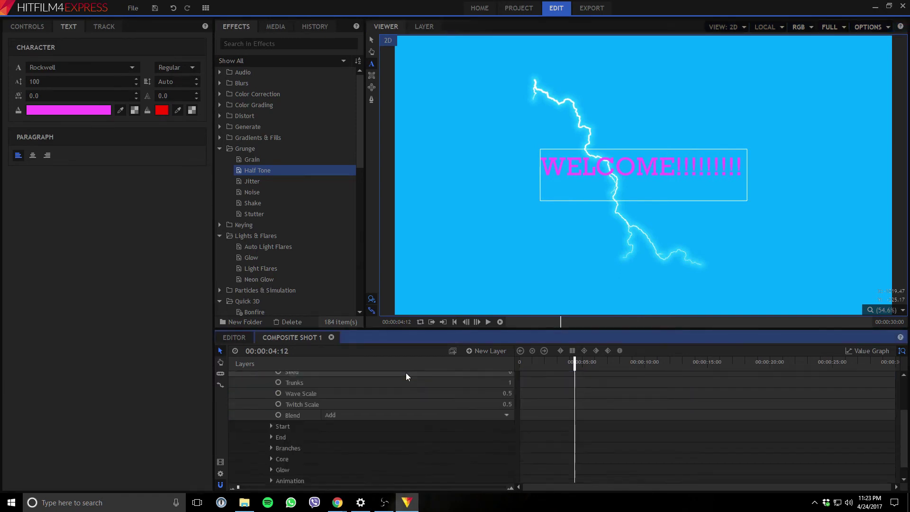
pyautogui.scroll(2, 405, 376)
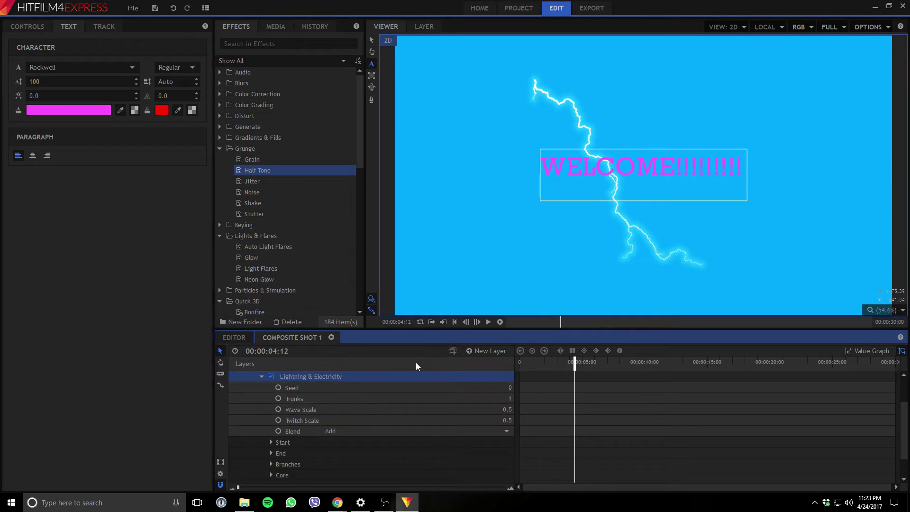
pyautogui.scroll(-1, 283, 425)
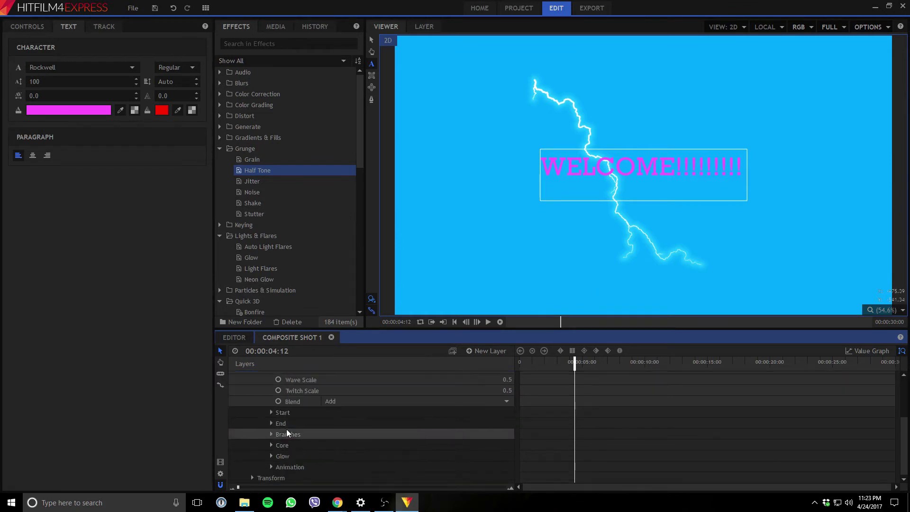
pyautogui.click(271, 412)
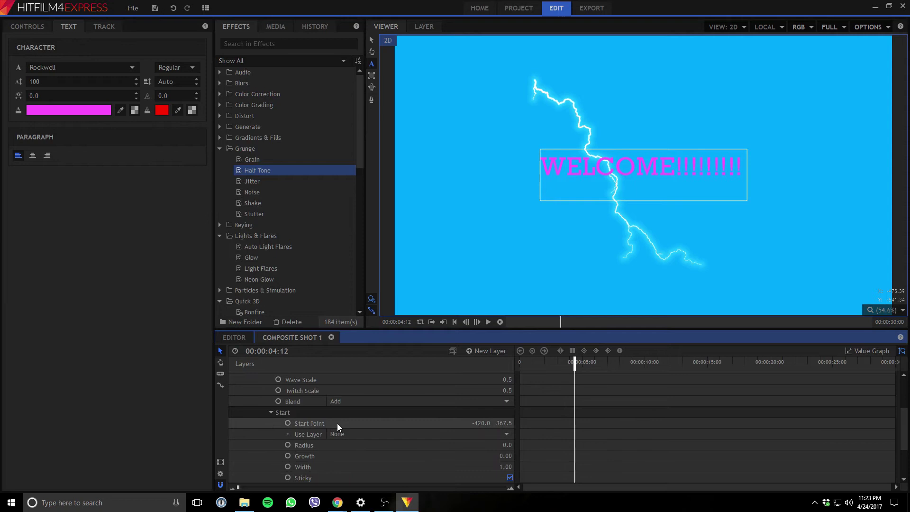
pyautogui.click(371, 40)
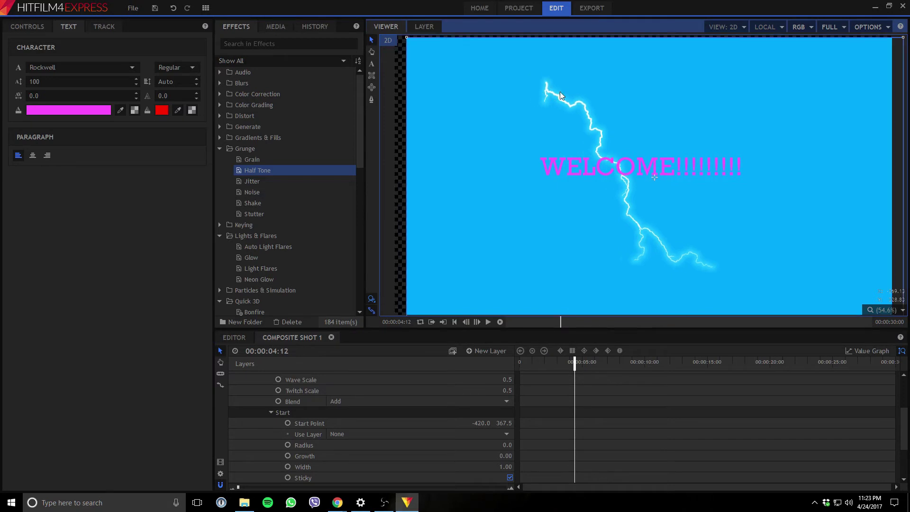
pyautogui.click(542, 88)
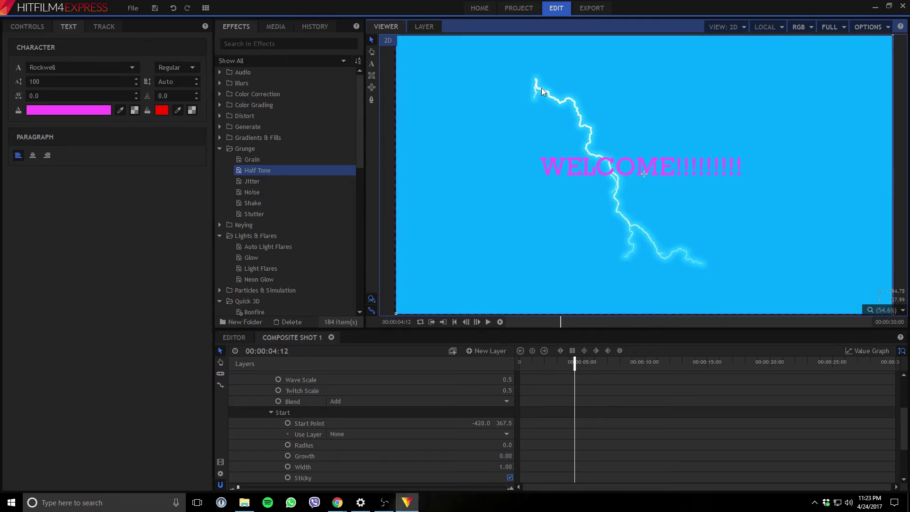
pyautogui.click(541, 87)
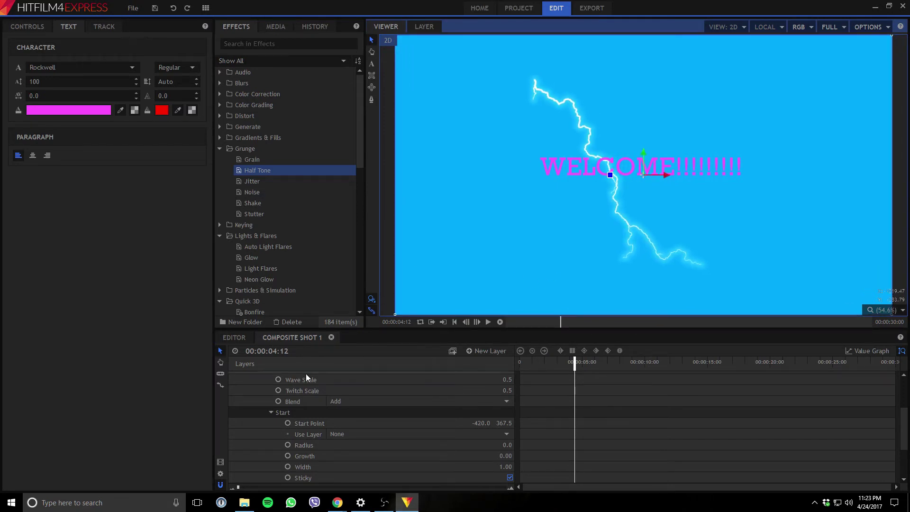
pyautogui.scroll(-3, 364, 412)
pyautogui.scroll(5, 266, 430)
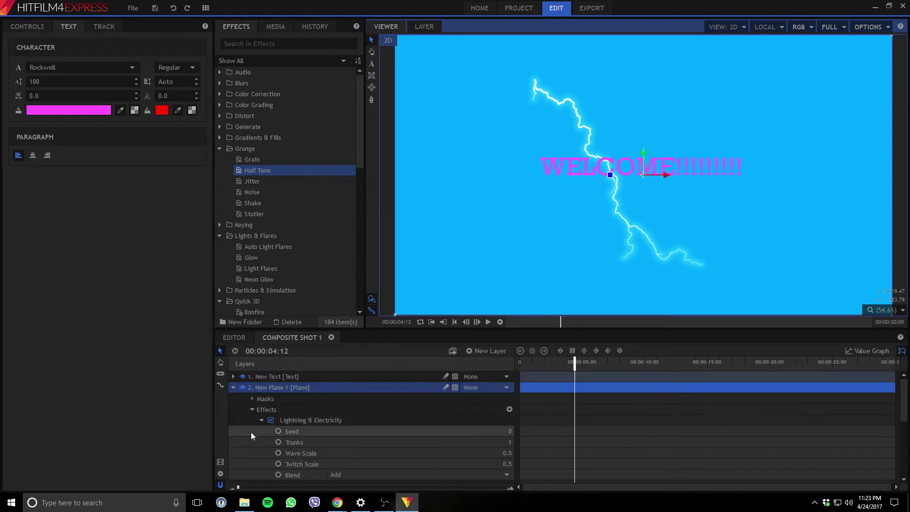
# - Collapse New Plane 1, select New Text and rotate WELCOME about 45° along the bolt
pyautogui.click(232, 387)
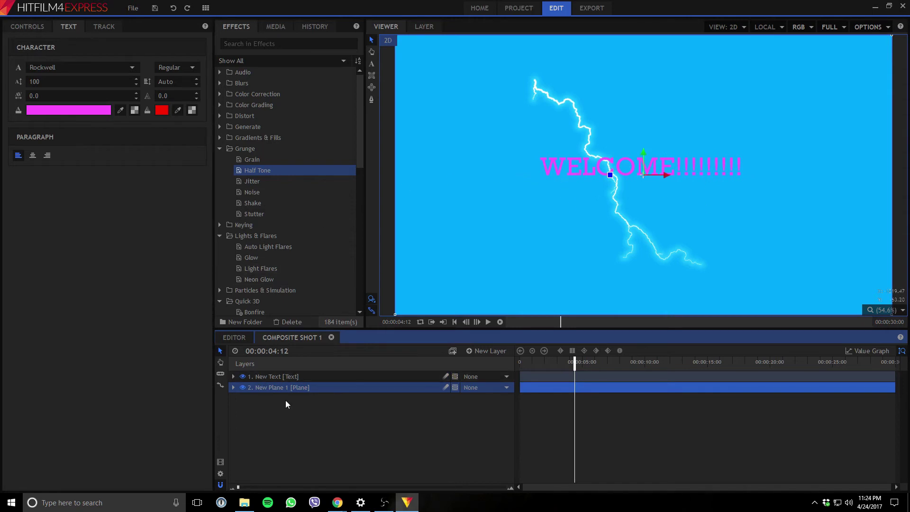
pyautogui.click(288, 379)
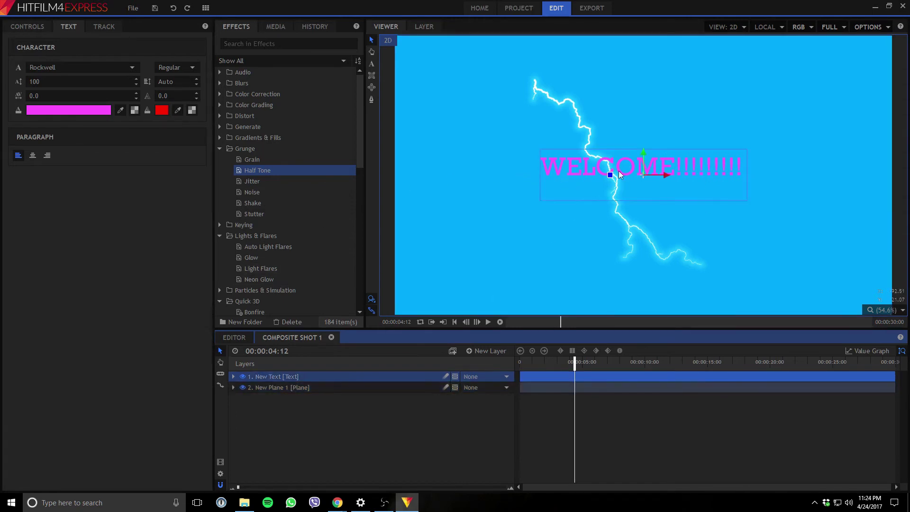
pyautogui.moveTo(610, 174); pyautogui.dragTo(576, 164)
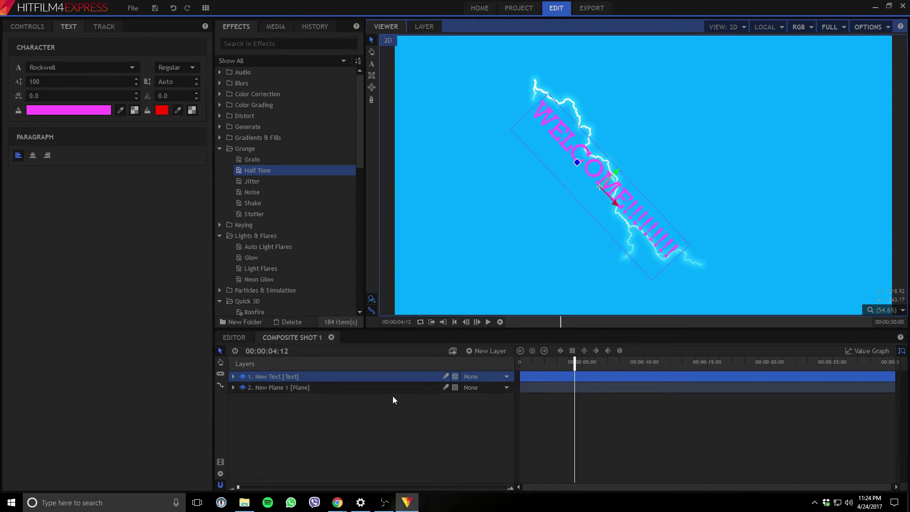
pyautogui.click(233, 377)
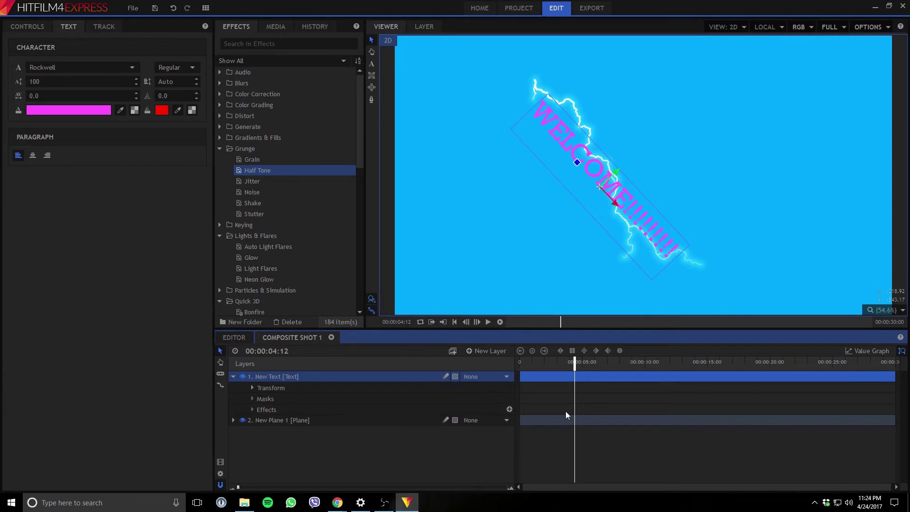
pyautogui.click(509, 409)
pyautogui.moveTo(565, 398)
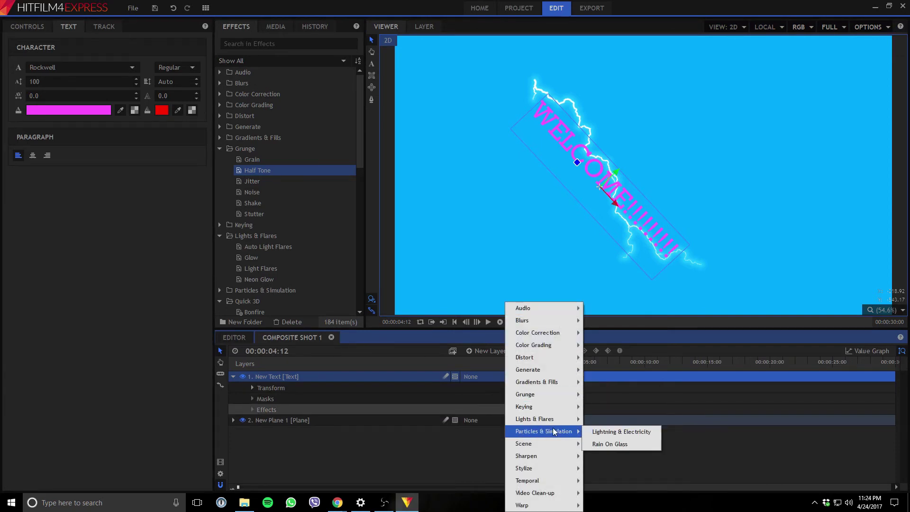
pyautogui.moveTo(550, 420)
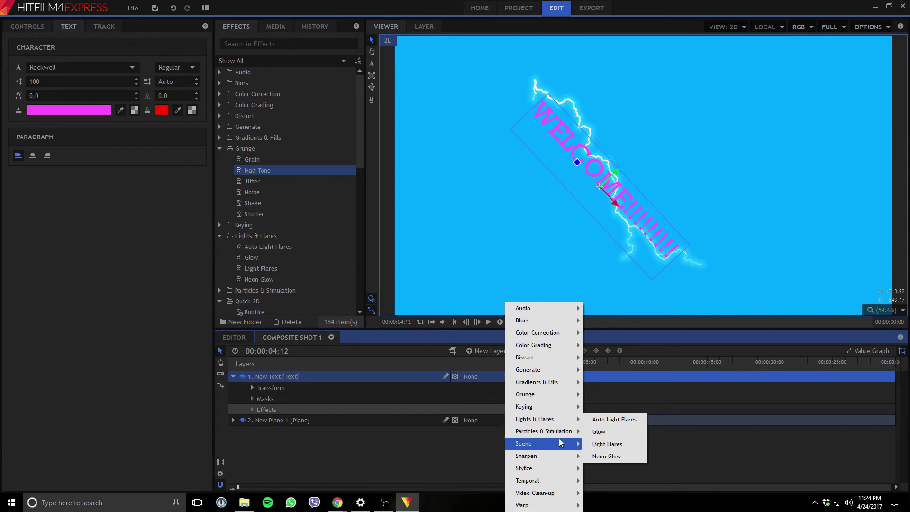
pyautogui.moveTo(560, 444)
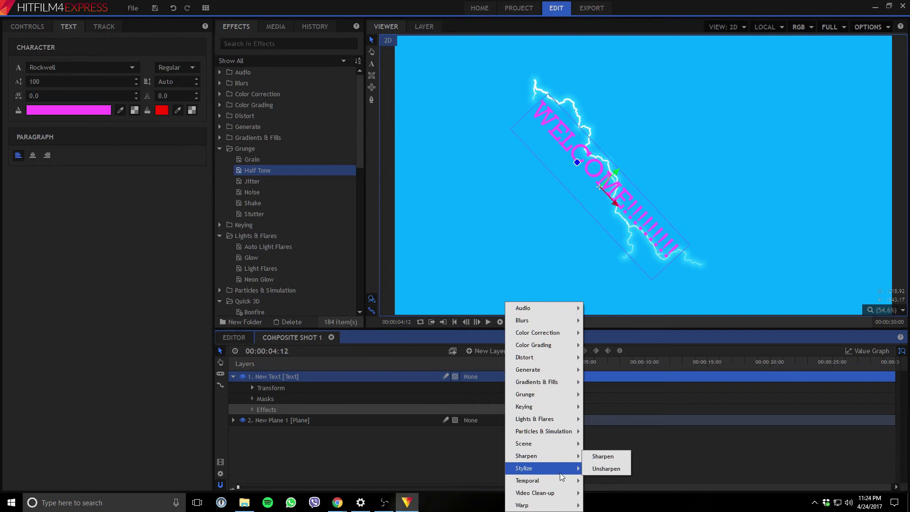
pyautogui.moveTo(559, 473)
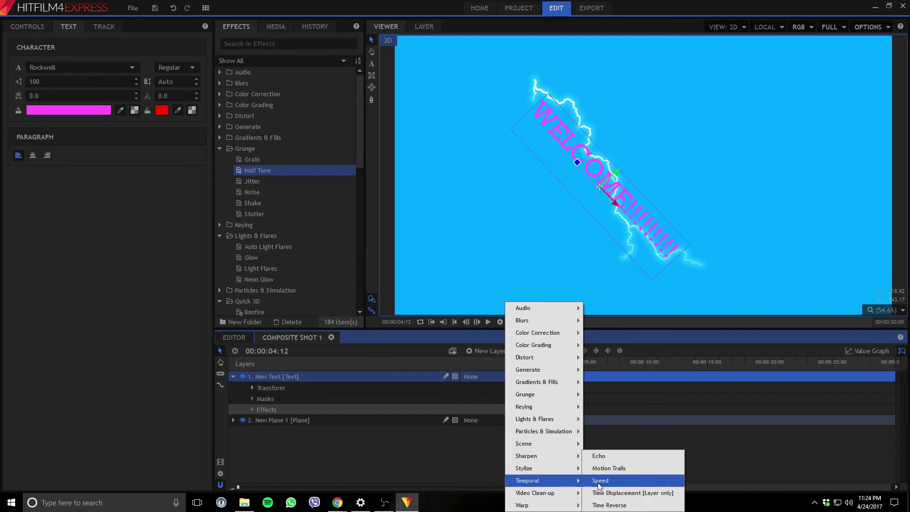
pyautogui.click(599, 482)
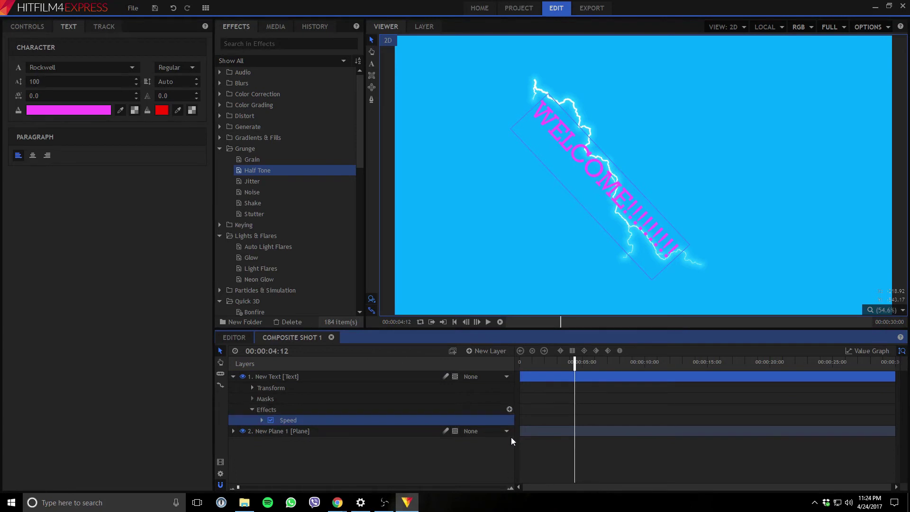
pyautogui.rightClick(289, 418)
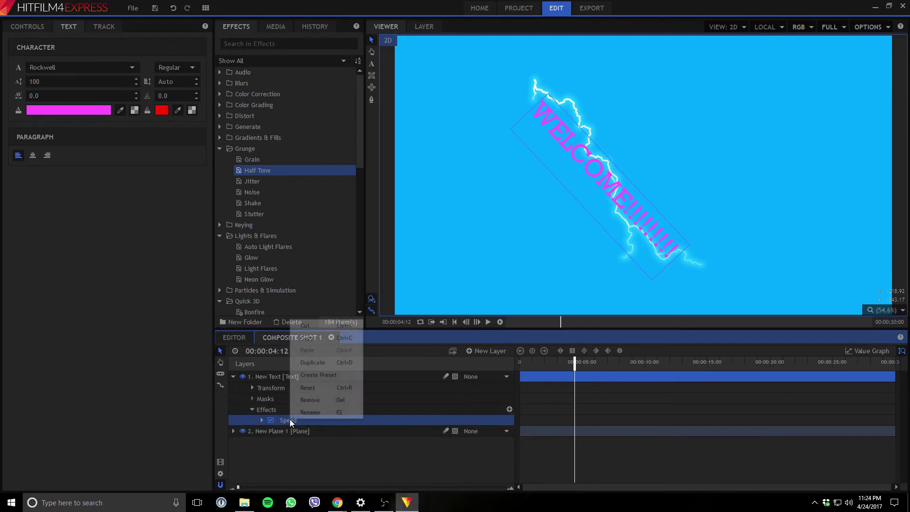
pyautogui.click(337, 410)
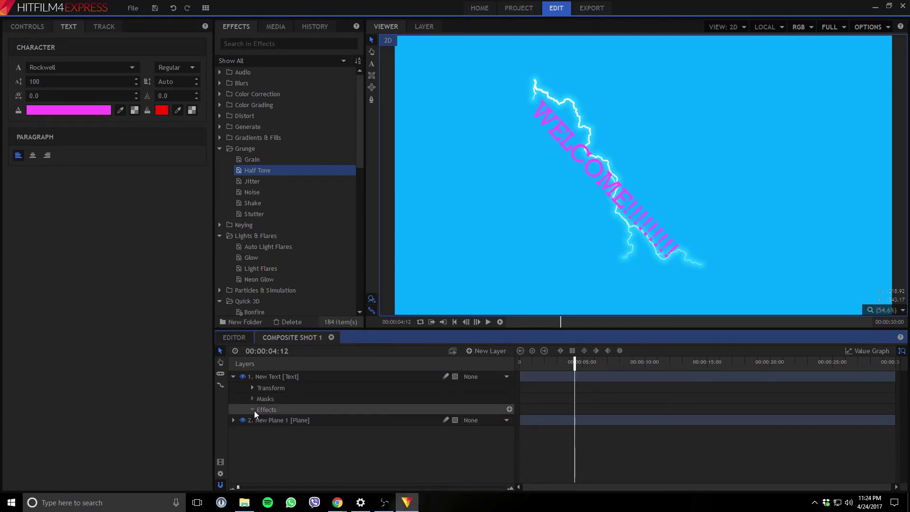
pyautogui.click(509, 409)
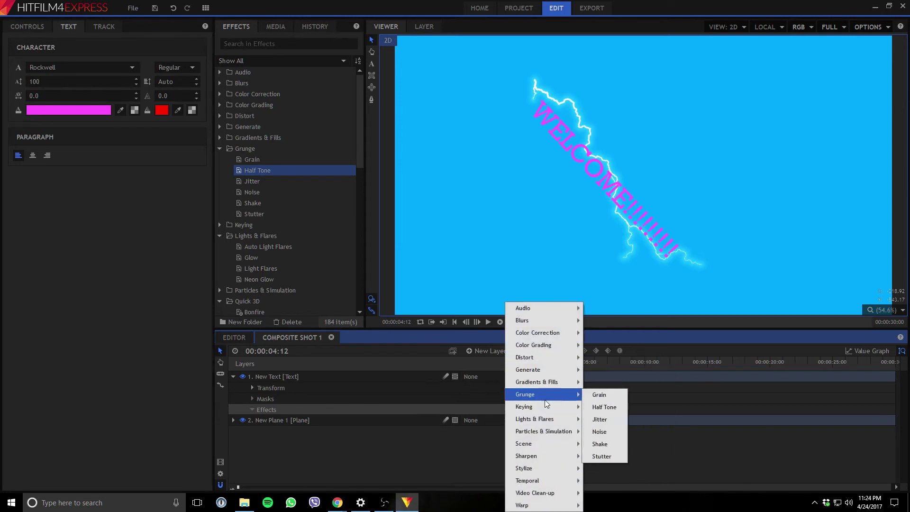
pyautogui.click(599, 444)
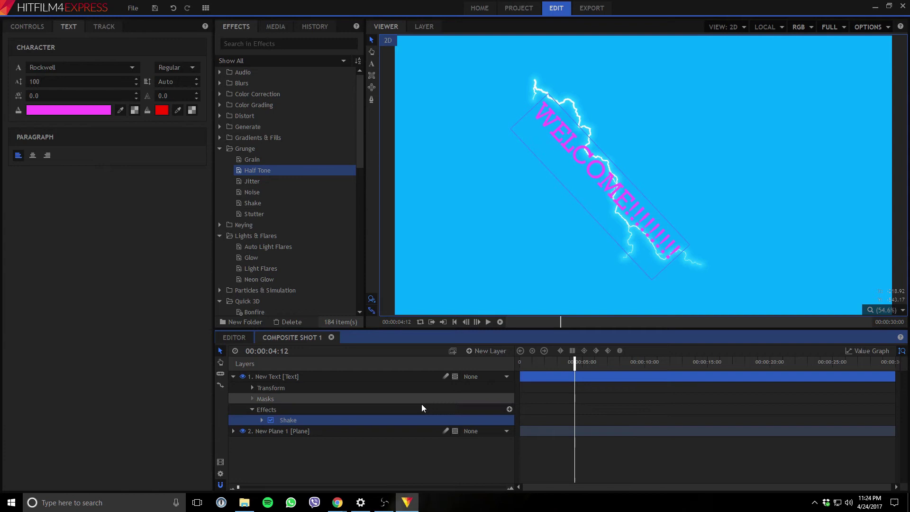
pyautogui.rightClick(300, 419)
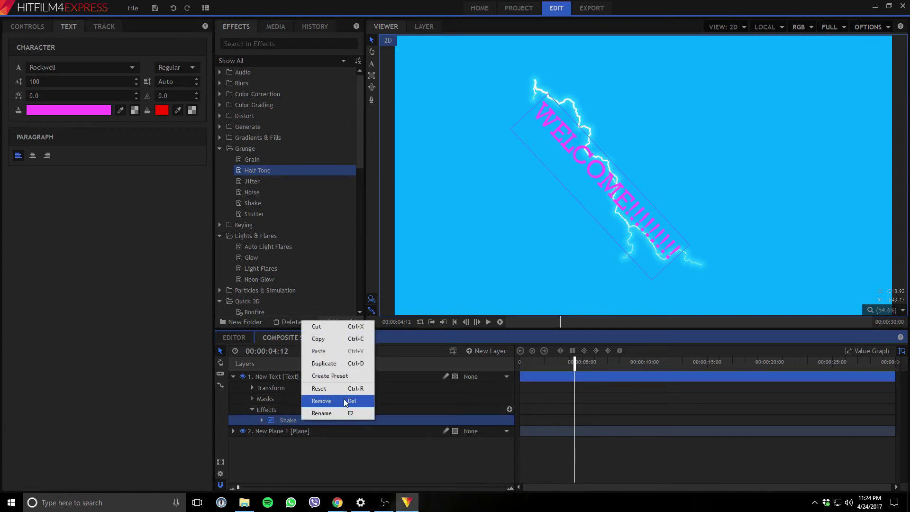
pyautogui.click(343, 400)
pyautogui.click(514, 410)
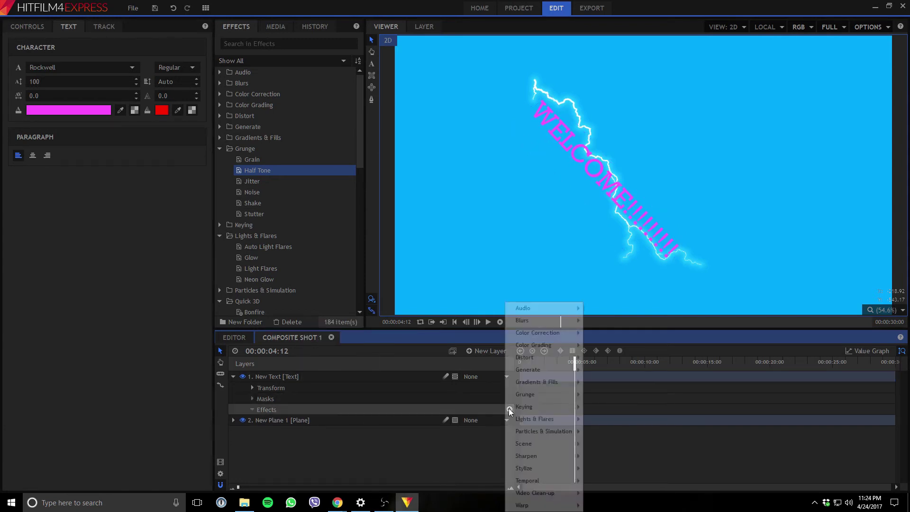
pyautogui.moveTo(561, 334)
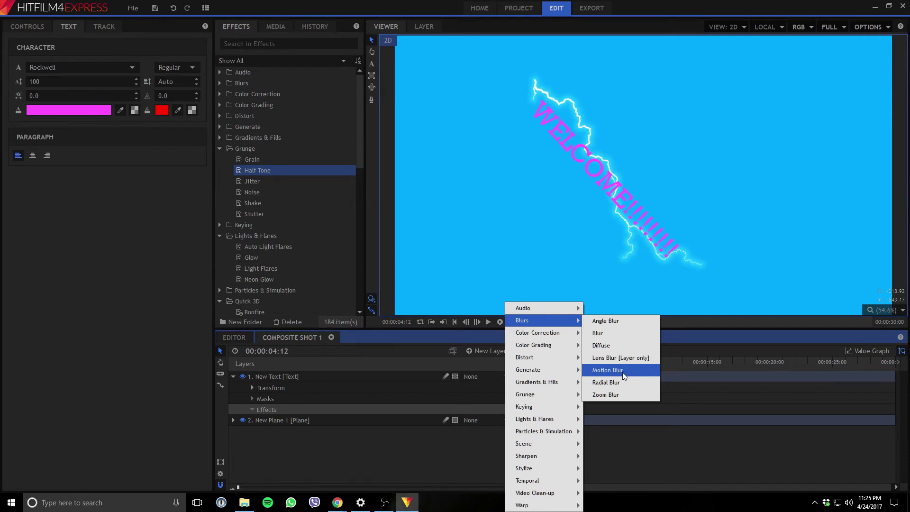
pyautogui.click(621, 371)
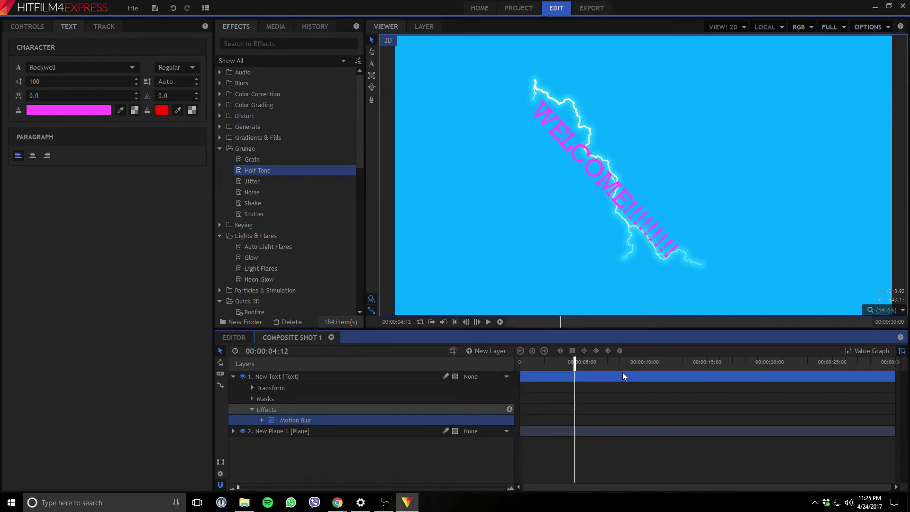
pyautogui.click(261, 420)
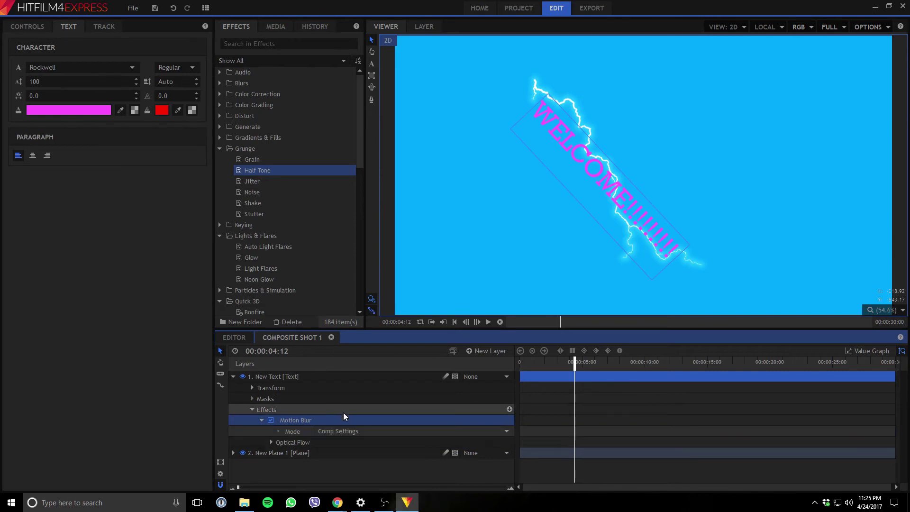
pyautogui.click(270, 442)
pyautogui.click(287, 452)
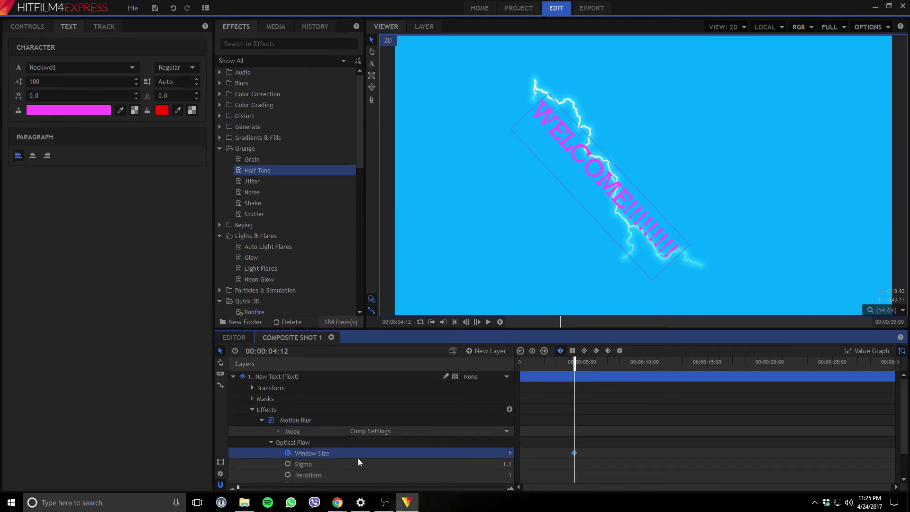
pyautogui.scroll(-1, 357, 457)
pyautogui.click(286, 461)
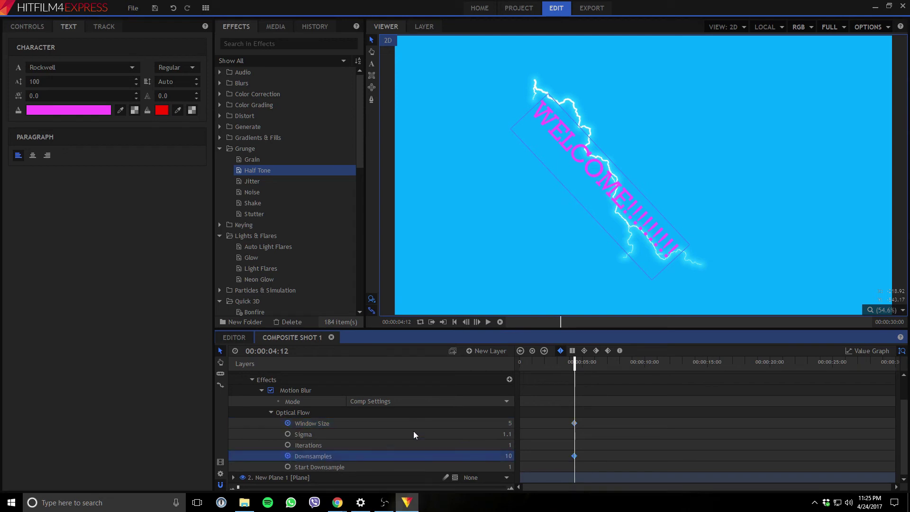
pyautogui.scroll(1, 442, 429)
pyautogui.scroll(-1, 443, 431)
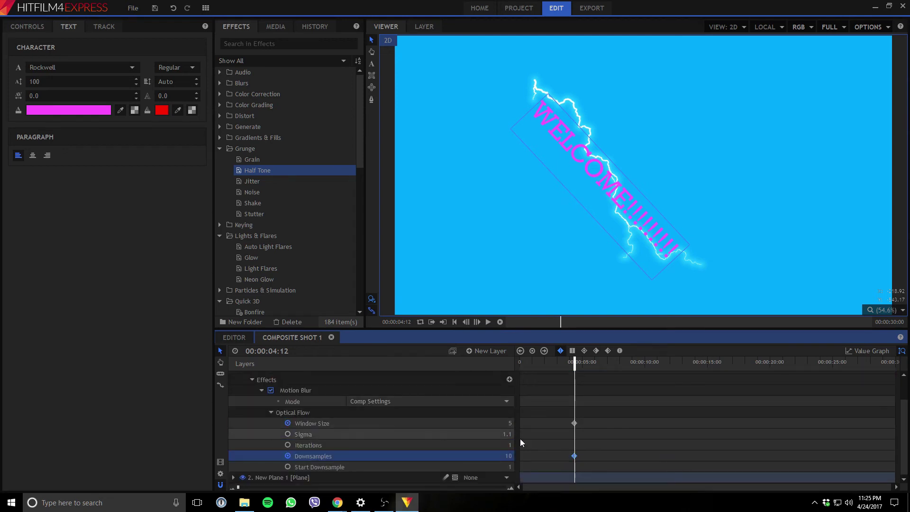
pyautogui.click(573, 422)
pyautogui.click(574, 455)
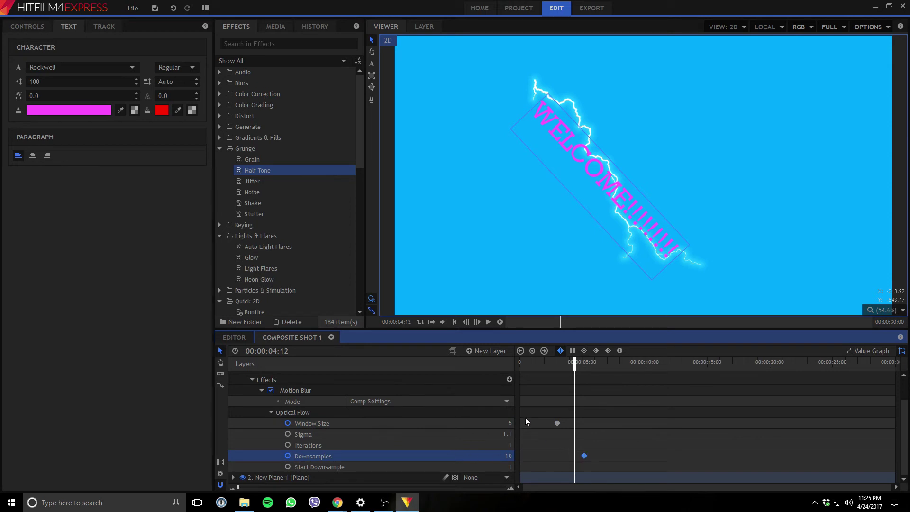
pyautogui.click(261, 389)
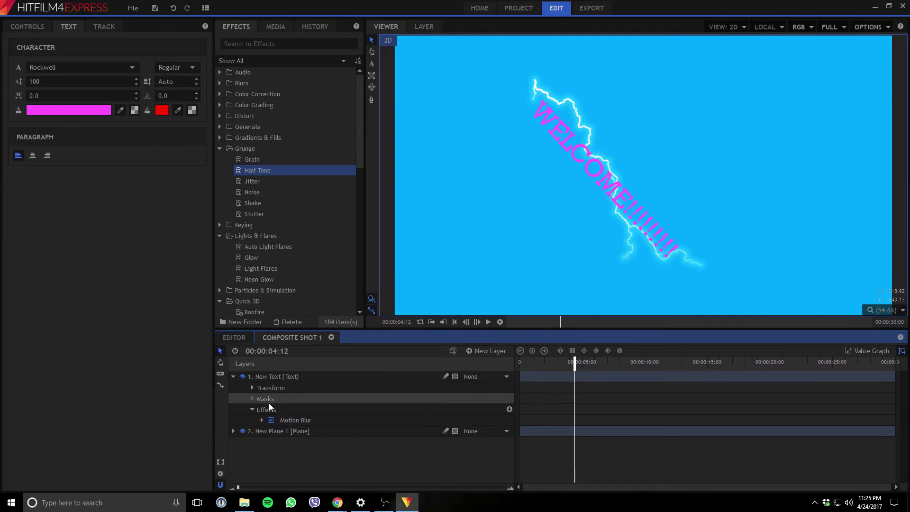
pyautogui.rightClick(305, 420)
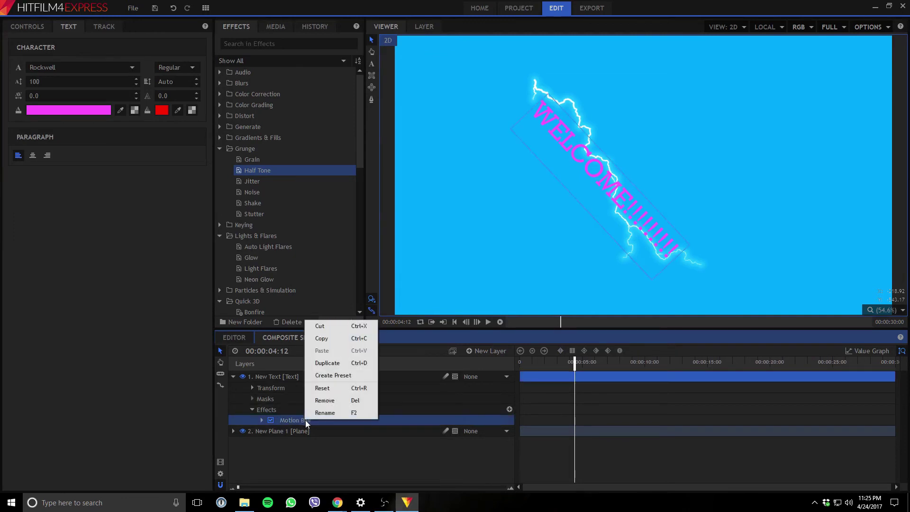
pyautogui.click(339, 400)
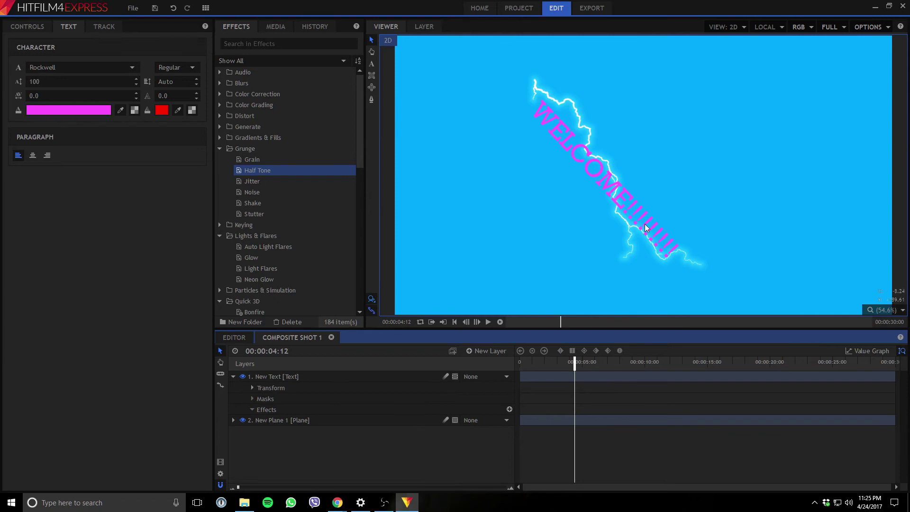
# - Move the WELCOME text over the lightning, set its opacity to 93% and rotate it to 2x 256° (vertical)
pyautogui.moveTo(646, 230); pyautogui.dragTo(684, 216)
pyautogui.moveTo(634, 169); pyautogui.dragTo(600, 172)
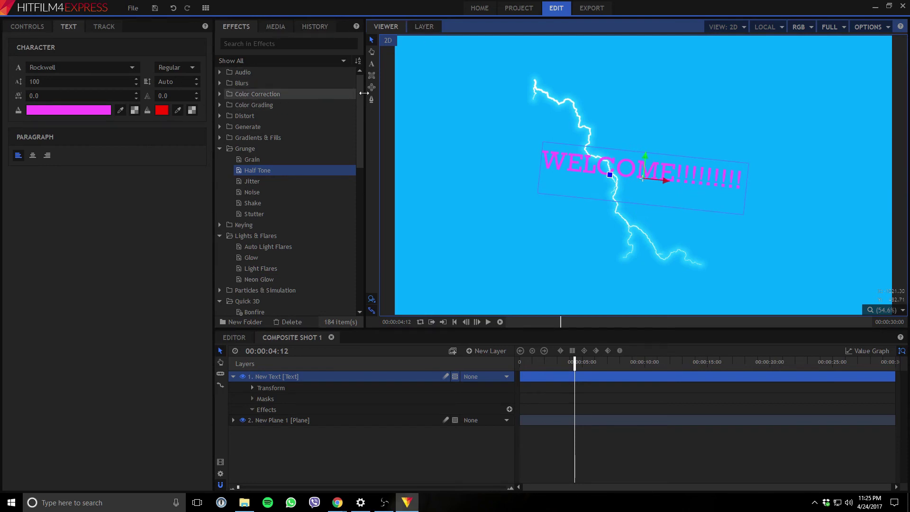
pyautogui.click(107, 27)
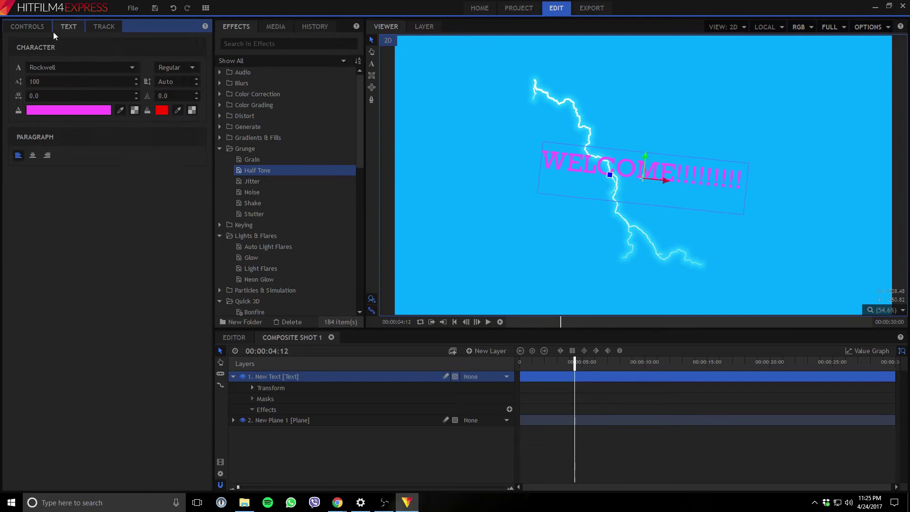
pyautogui.click(29, 27)
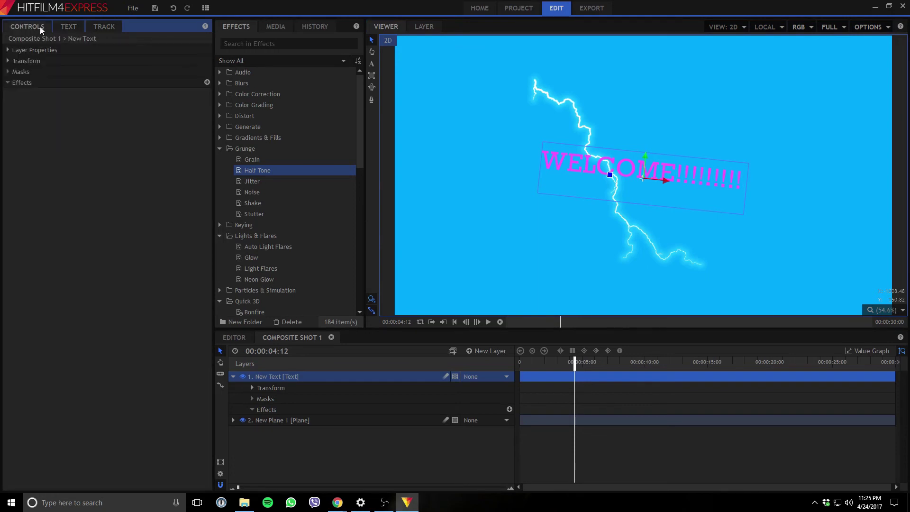
pyautogui.click(8, 61)
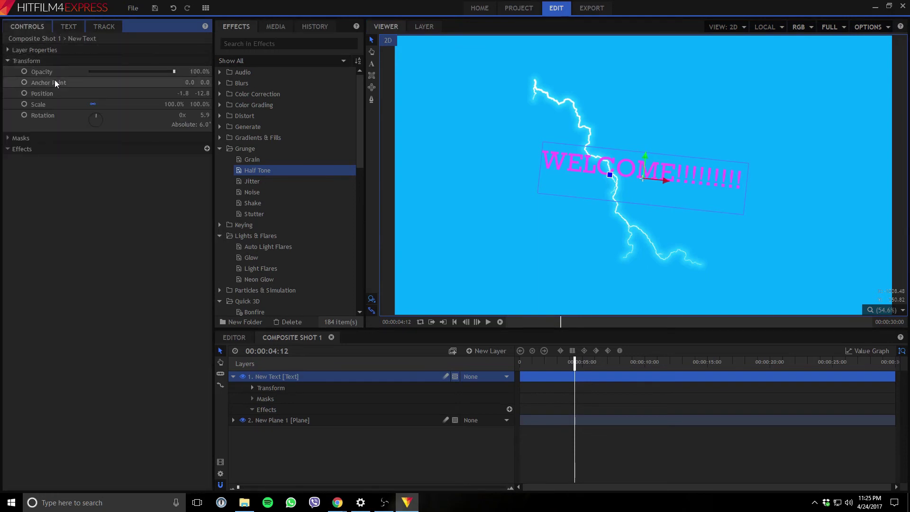
pyautogui.click(161, 71)
pyautogui.moveTo(91, 77); pyautogui.dragTo(162, 94)
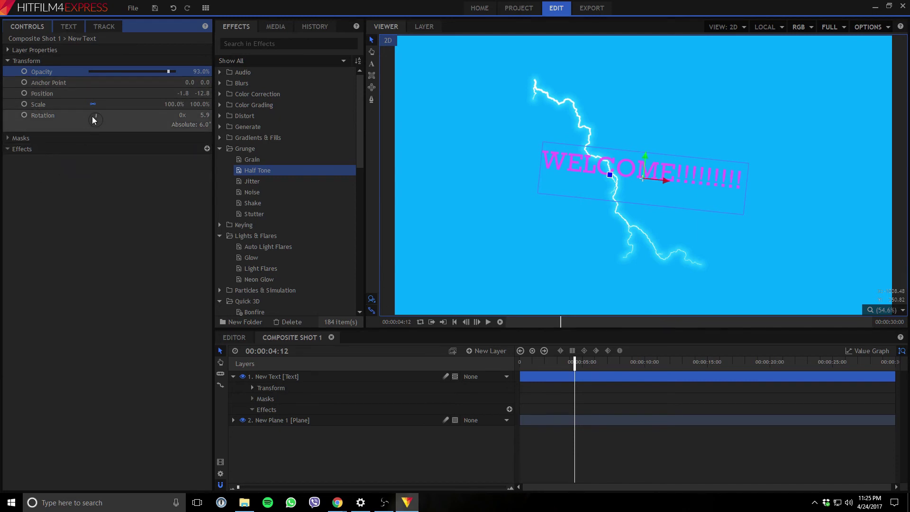
pyautogui.moveTo(93, 119); pyautogui.dragTo(56, 131)
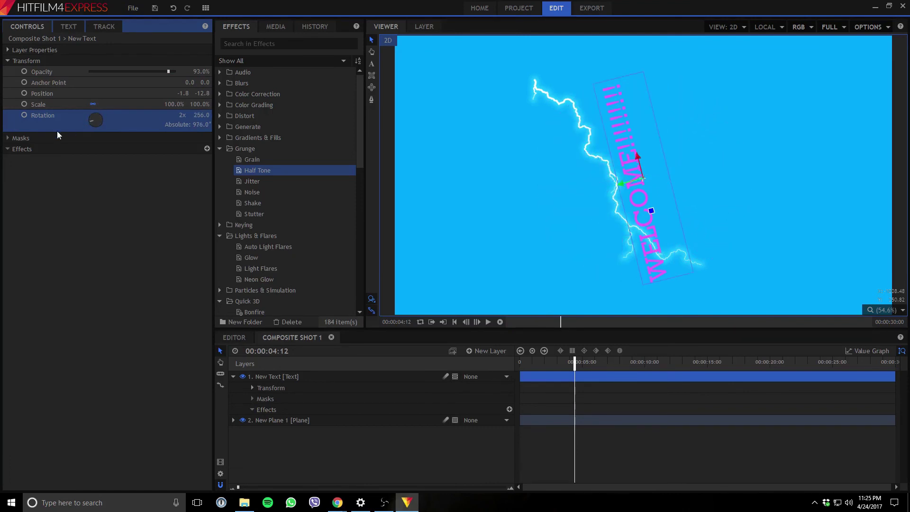
# - Add a Generate > Clouds effect to the WELCOME text layer
pyautogui.click(8, 150)
pyautogui.click(207, 149)
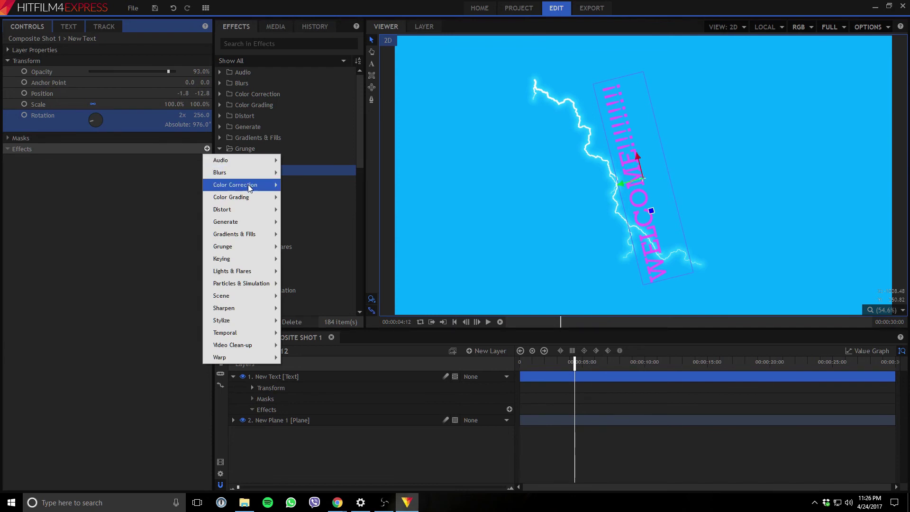
pyautogui.moveTo(251, 173)
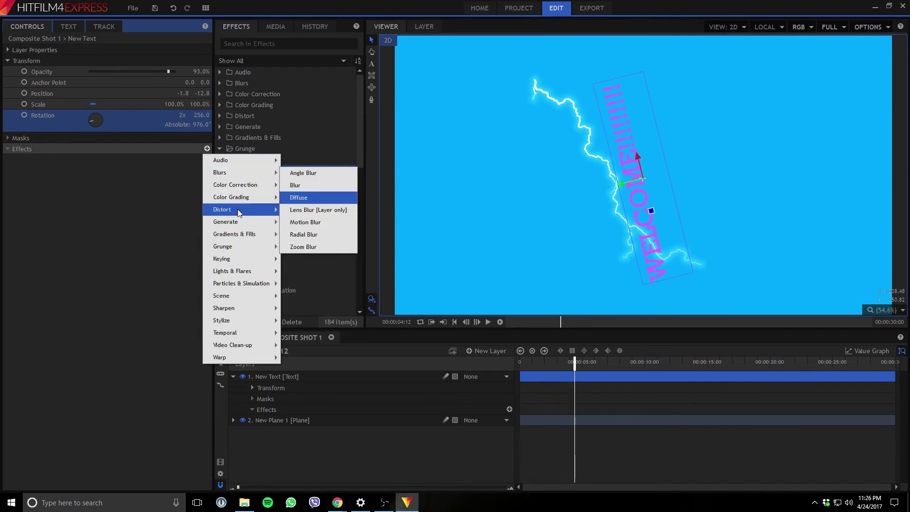
pyautogui.moveTo(258, 226)
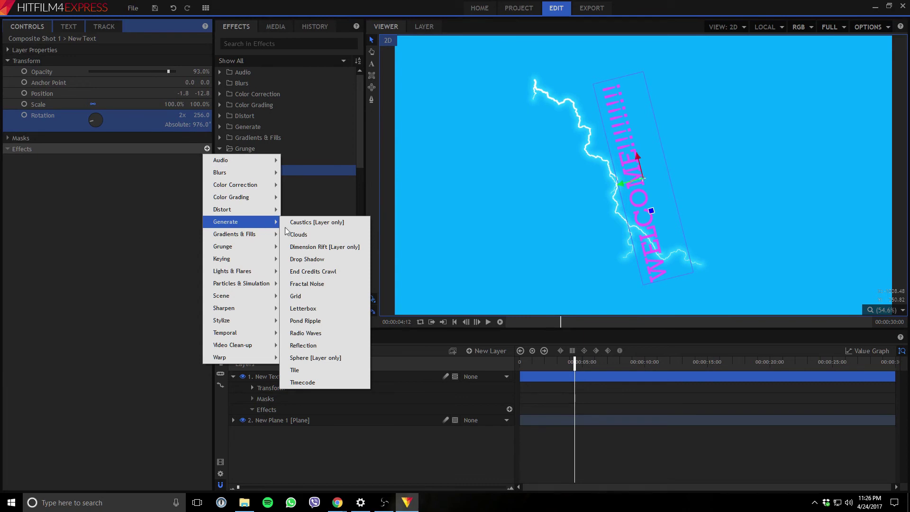
pyautogui.click(314, 234)
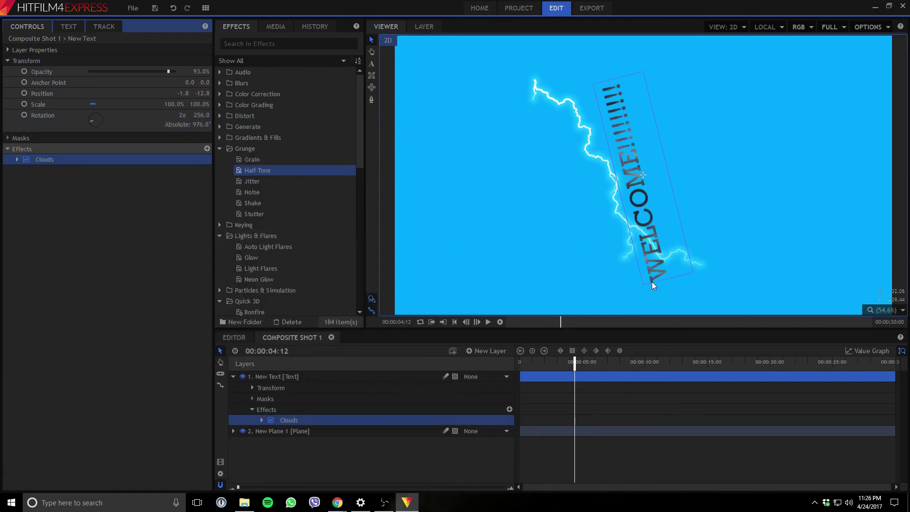
# - Shift the text left, tilt the lightning plane slightly, level the text, then preview from the start
pyautogui.moveTo(652, 282); pyautogui.dragTo(622, 281)
pyautogui.click(604, 72)
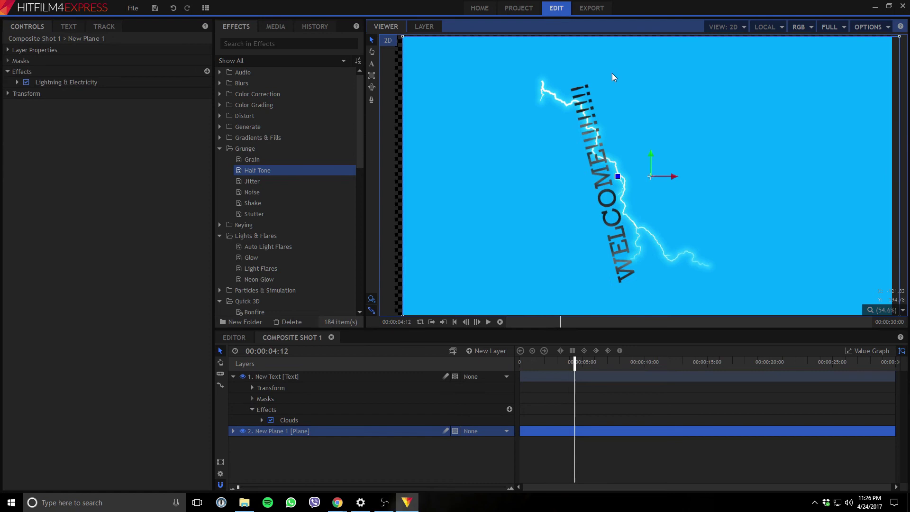
pyautogui.moveTo(617, 175); pyautogui.dragTo(596, 179)
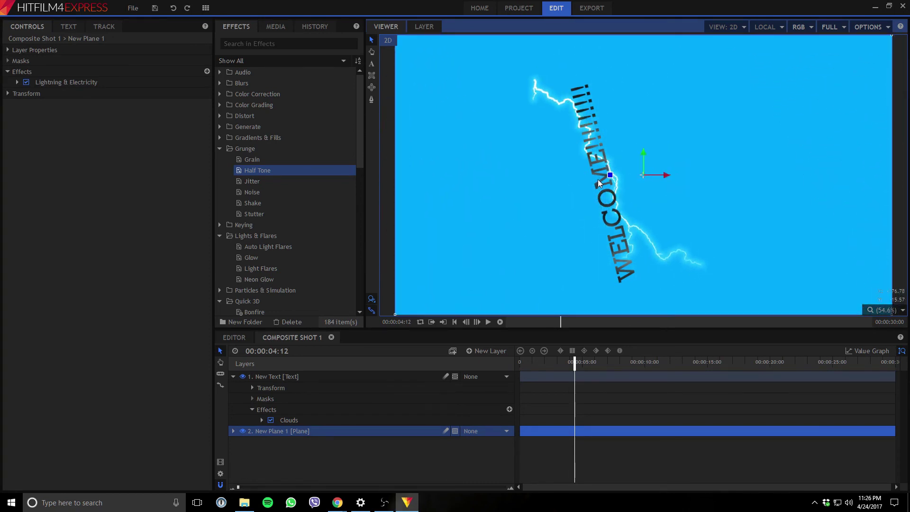
pyautogui.click(334, 377)
pyautogui.moveTo(619, 212); pyautogui.dragTo(572, 175)
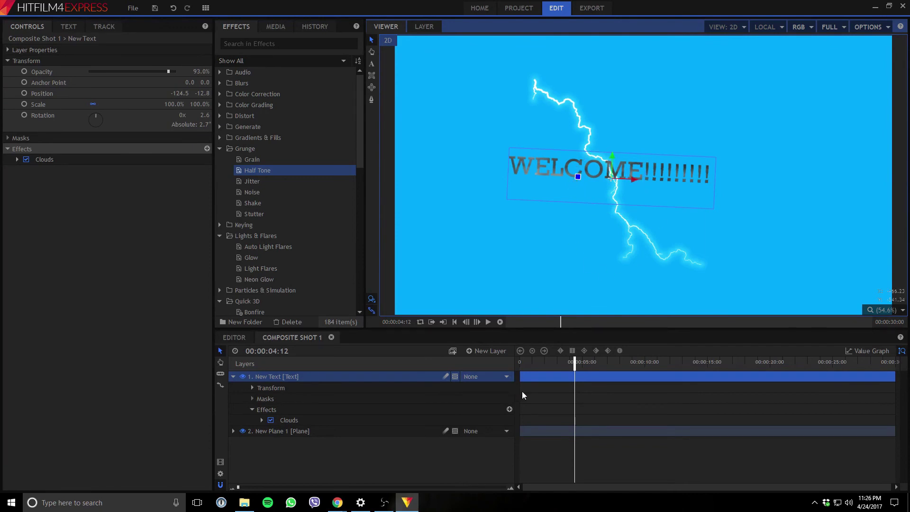
pyautogui.moveTo(575, 364); pyautogui.dragTo(509, 377)
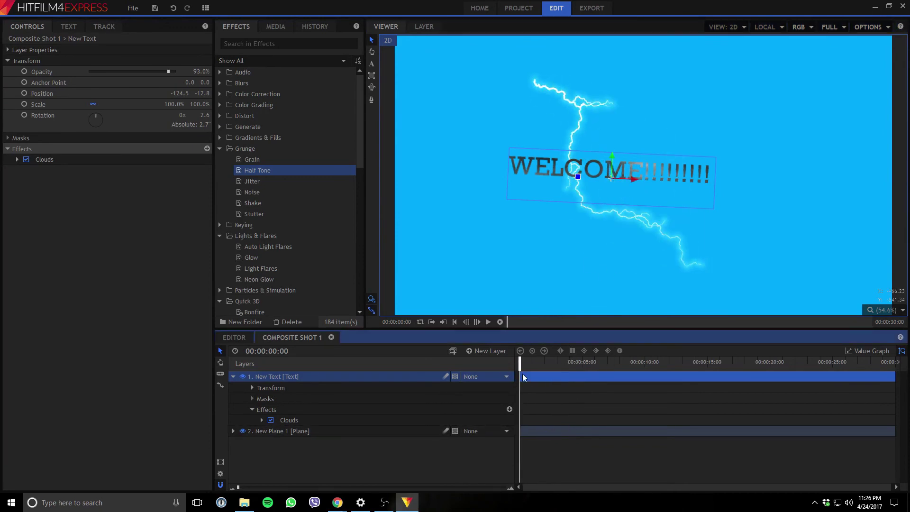
pyautogui.click(487, 324)
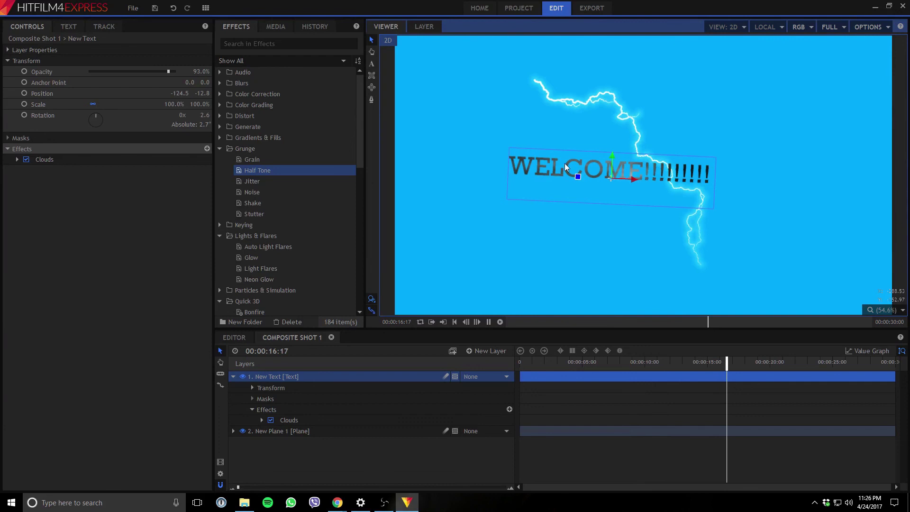
# - Import the thunder MP3 from the Desktop into the project's media
pyautogui.click(274, 26)
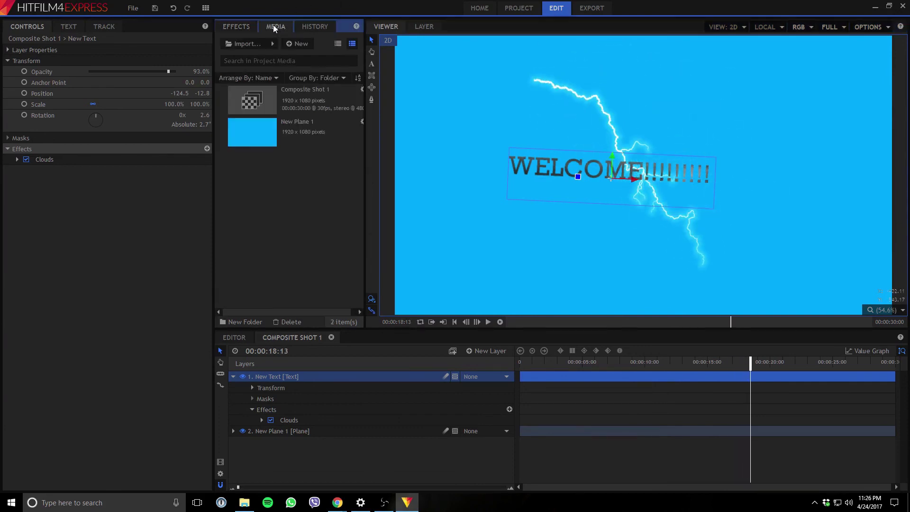
pyautogui.click(273, 44)
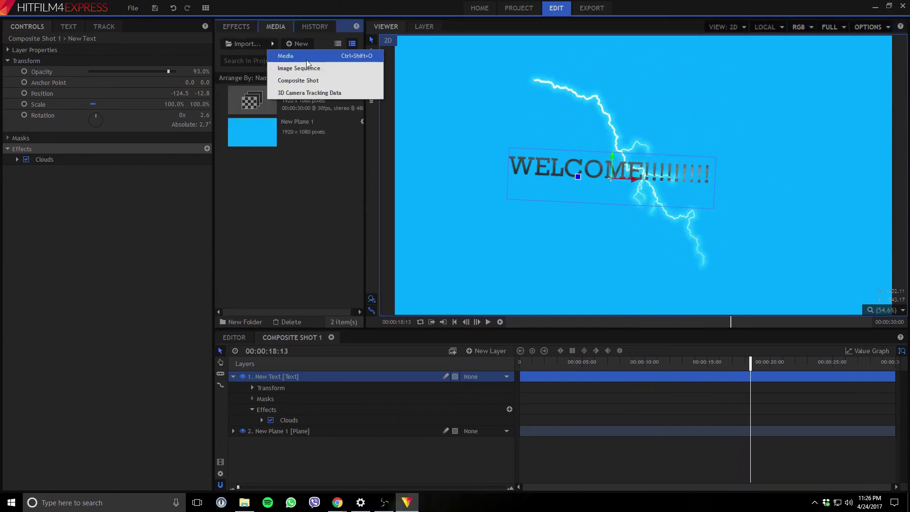
pyautogui.click(289, 56)
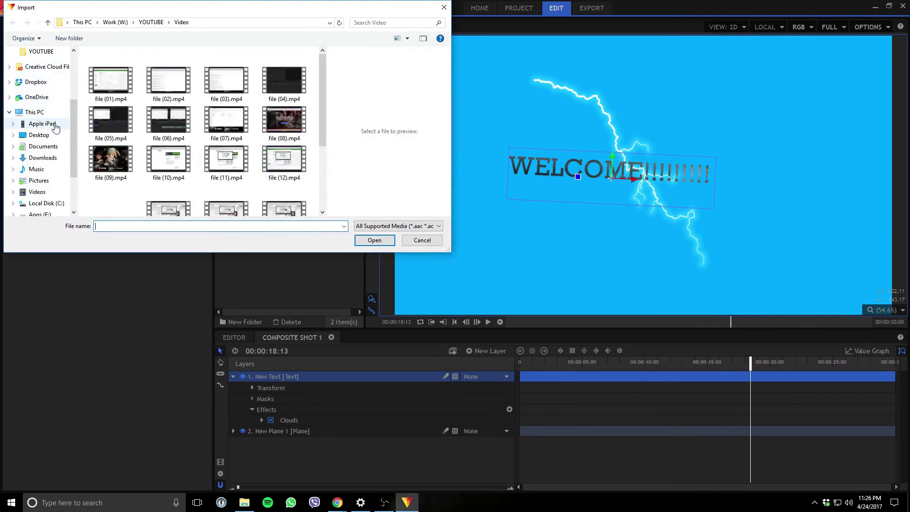
pyautogui.click(39, 135)
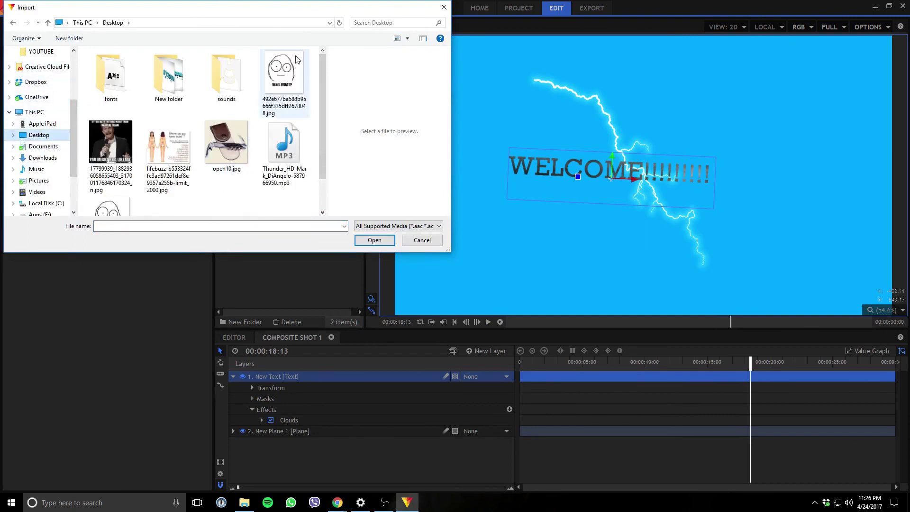
pyautogui.scroll(-1, 297, 81)
pyautogui.click(284, 102)
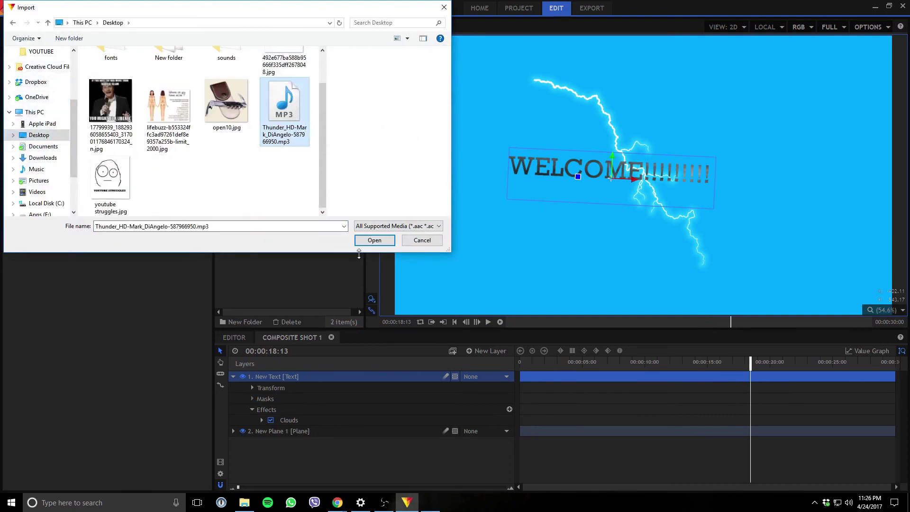
pyautogui.click(374, 241)
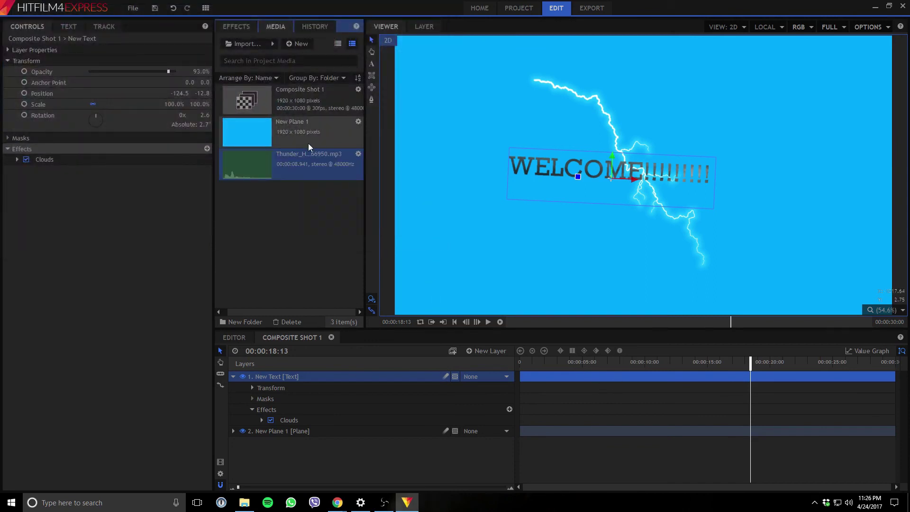
# - Place the thunder audio at the timeline start and play the composite from the beginning
pyautogui.moveTo(527, 375); pyautogui.dragTo(524, 448)
pyautogui.moveTo(750, 361); pyautogui.dragTo(519, 368)
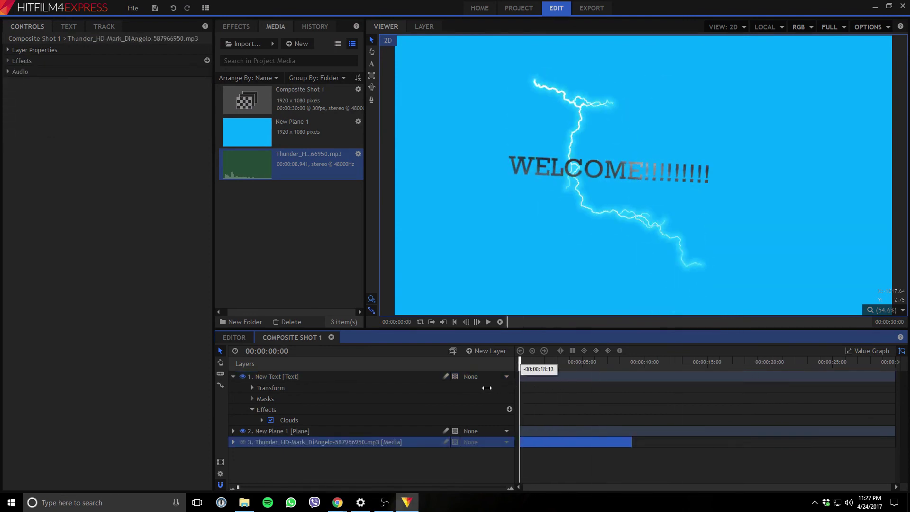
pyautogui.click(488, 322)
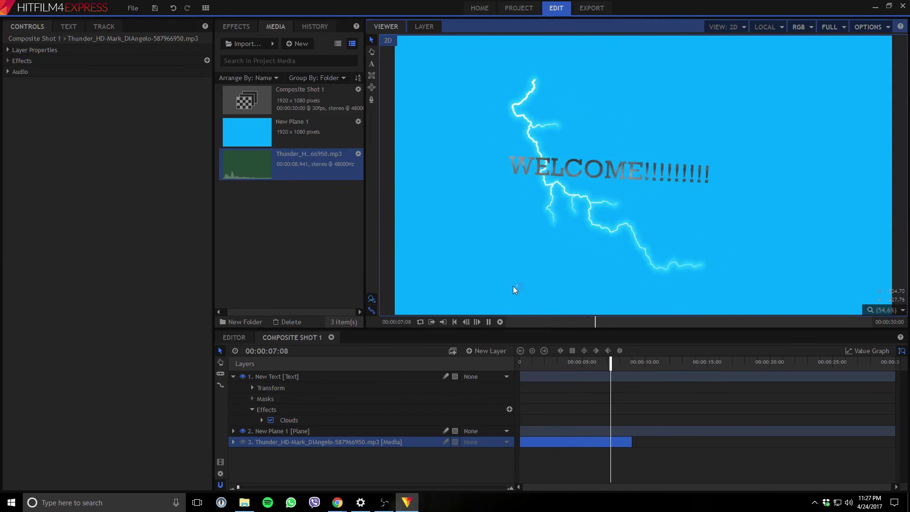
pyautogui.press('space')
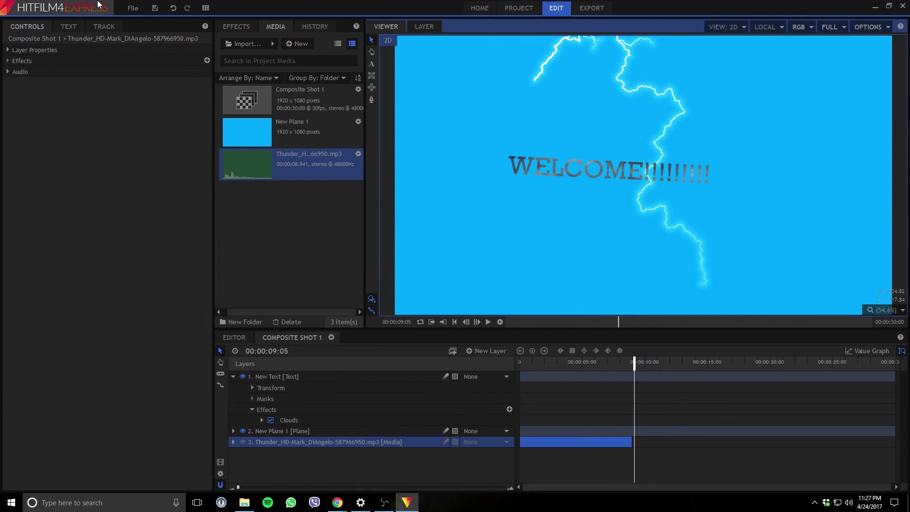
# - Save the project and go to the Export settings
pyautogui.click(133, 9)
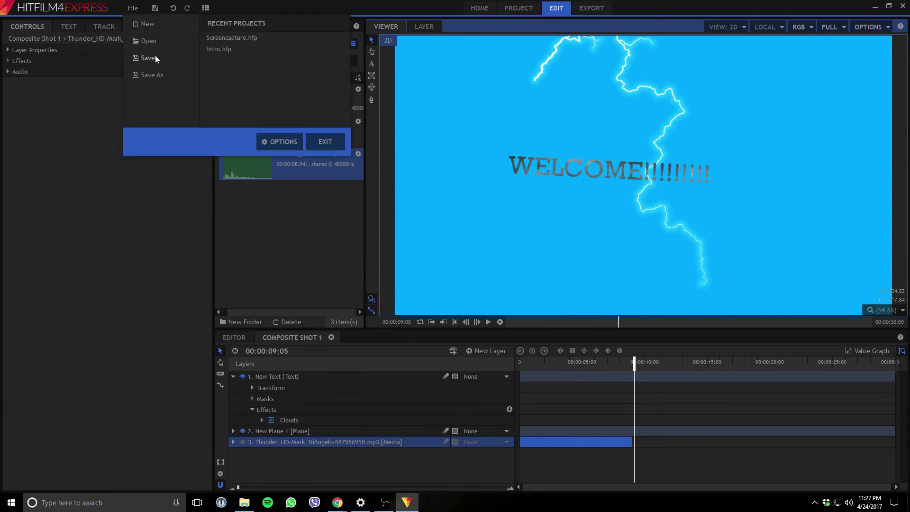
pyautogui.click(115, 8)
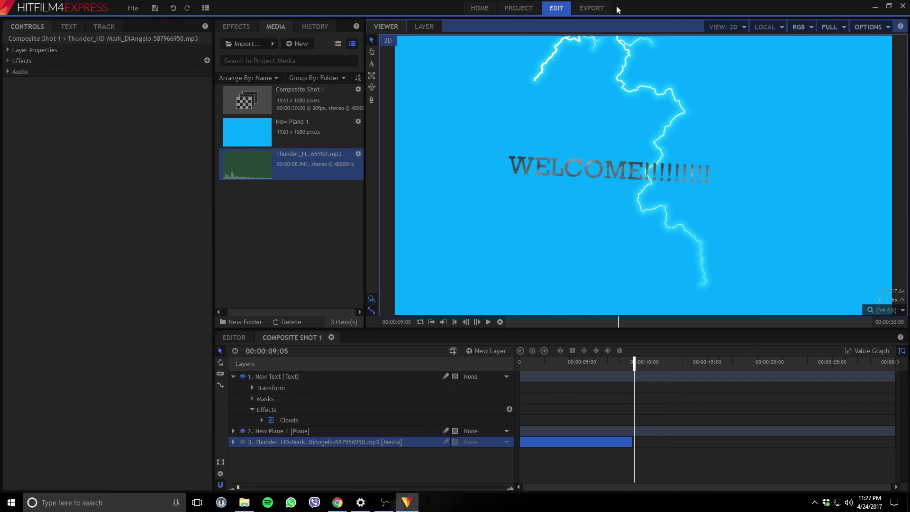
pyautogui.click(592, 9)
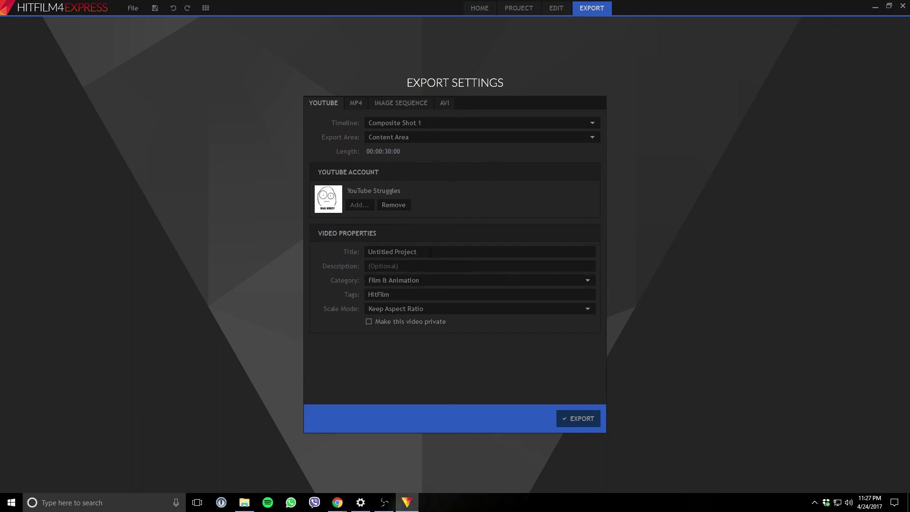
# - Review the MP4, Image Sequence, AVI and YouTube export options, finishing on AVI
pyautogui.moveTo(430, 253); pyautogui.dragTo(350, 258)
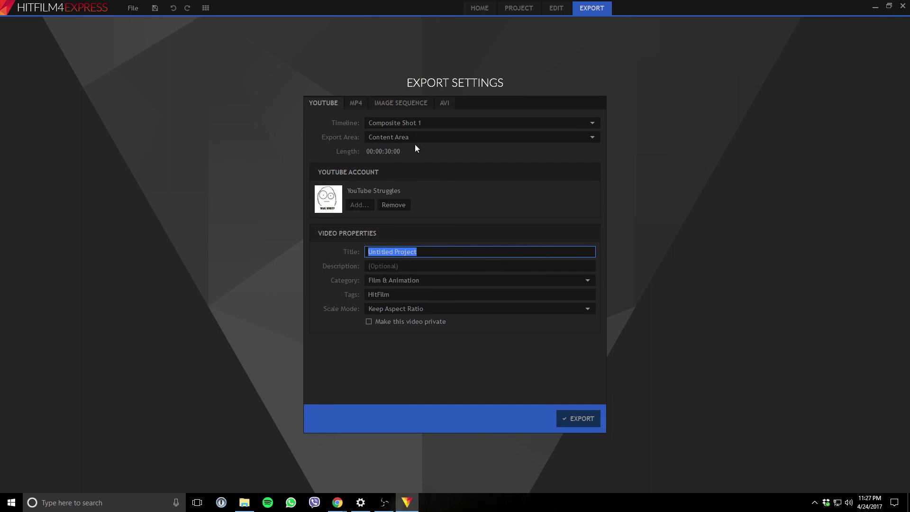
pyautogui.click(356, 105)
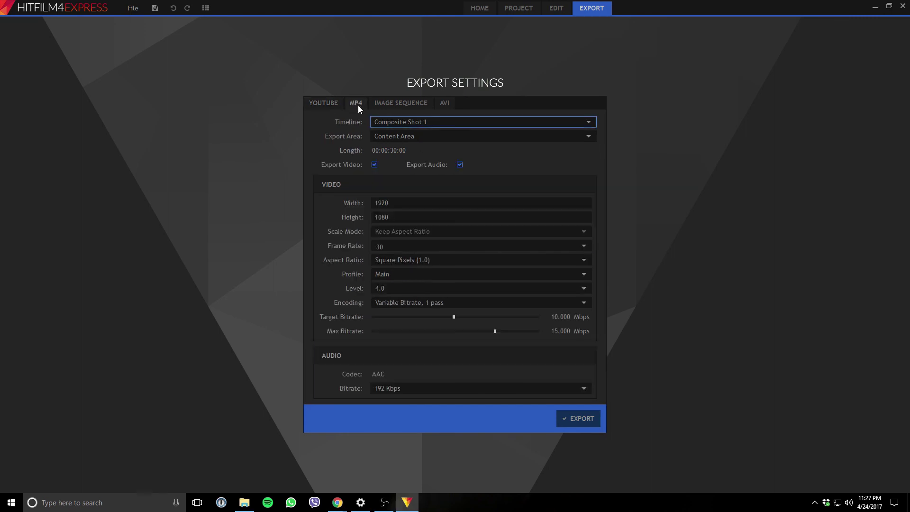
pyautogui.click(402, 105)
pyautogui.click(444, 105)
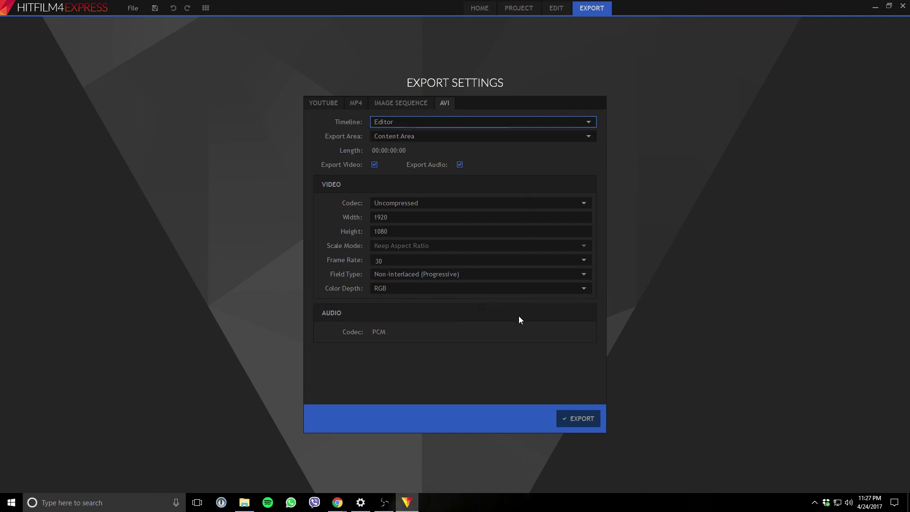
pyautogui.click(364, 107)
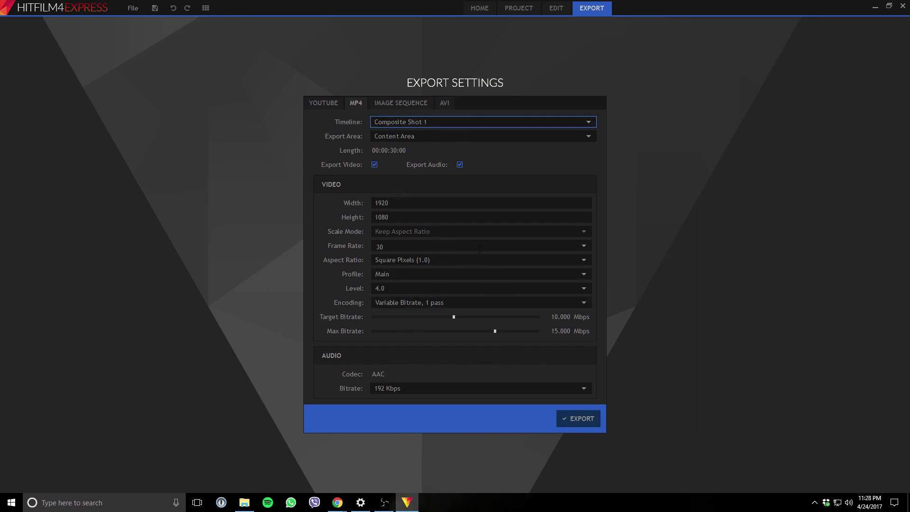
pyautogui.click(324, 105)
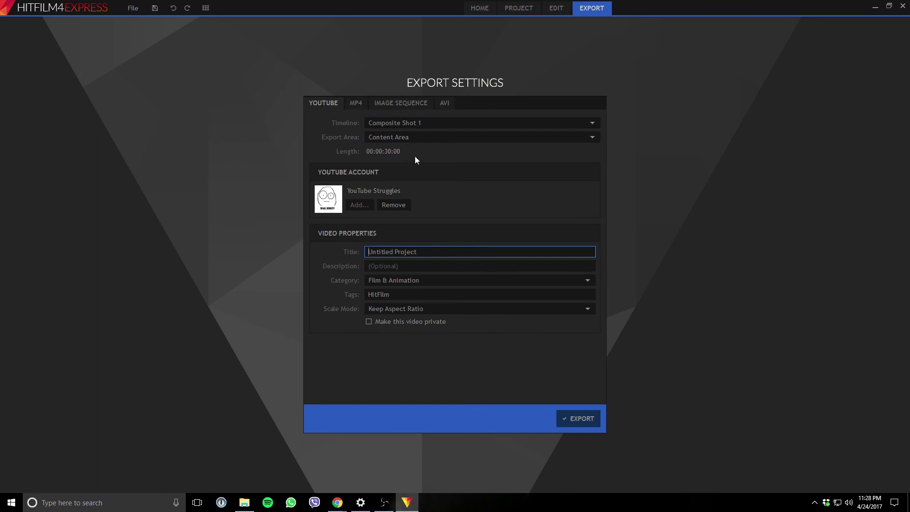
pyautogui.click(440, 104)
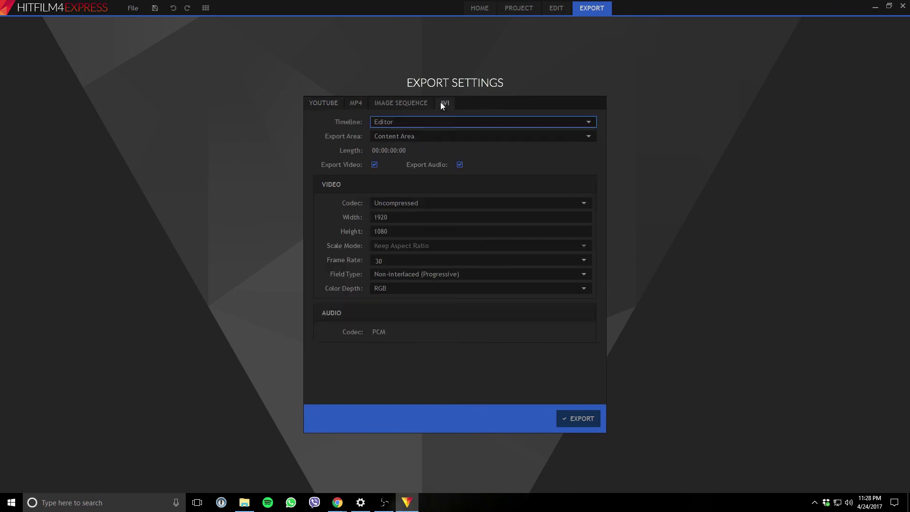